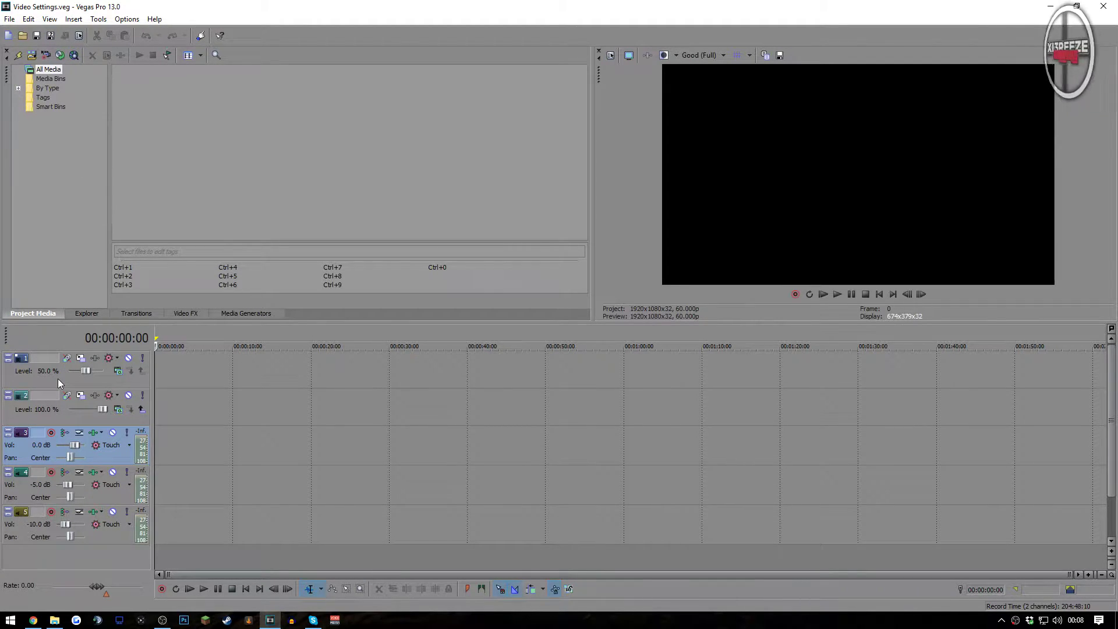
Step: Show the project video properties (YouTube 1080p 60fps, 1,920×1,080, 60.000 fps) and move the dialog left
left_click(614, 54)
left_click_drag(538, 91, 330, 39)
left_click(356, 80)
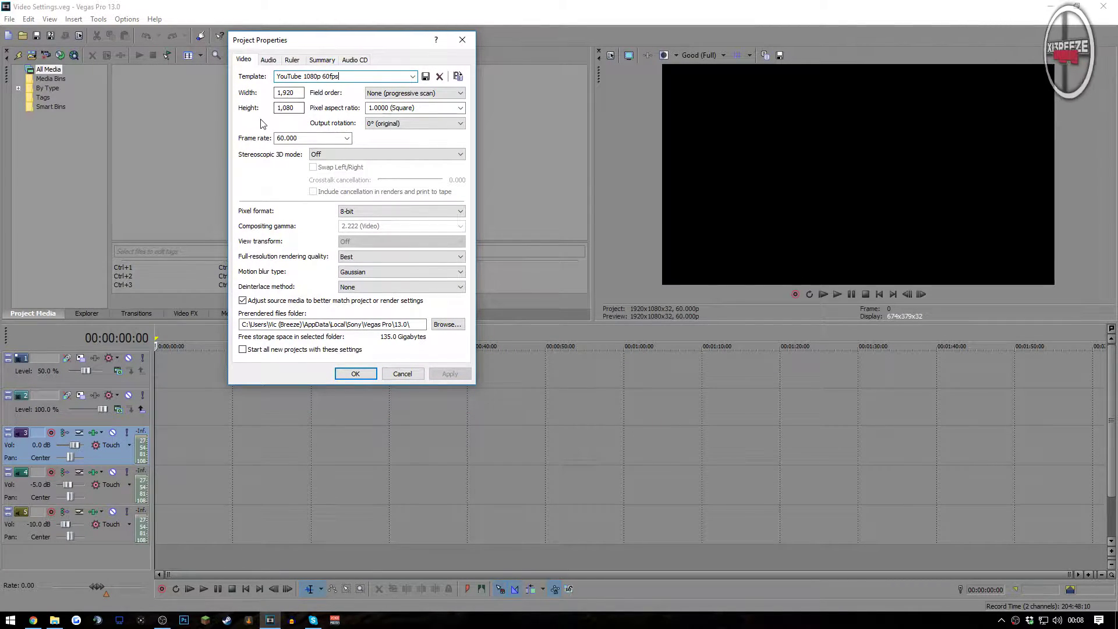
double_click(289, 93)
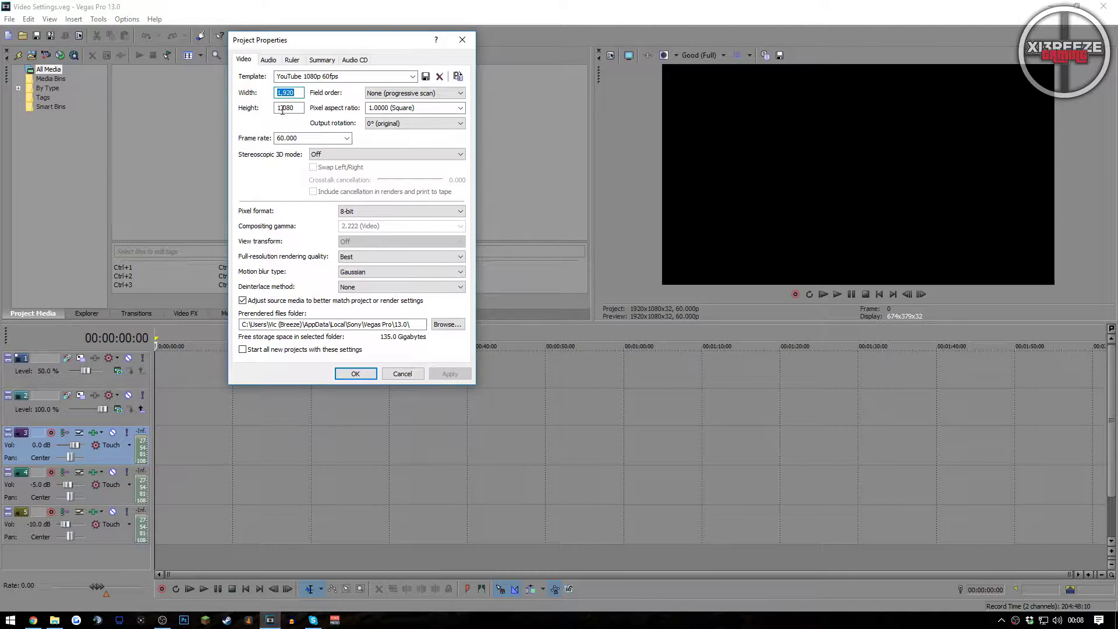
double_click(293, 109)
double_click(289, 93)
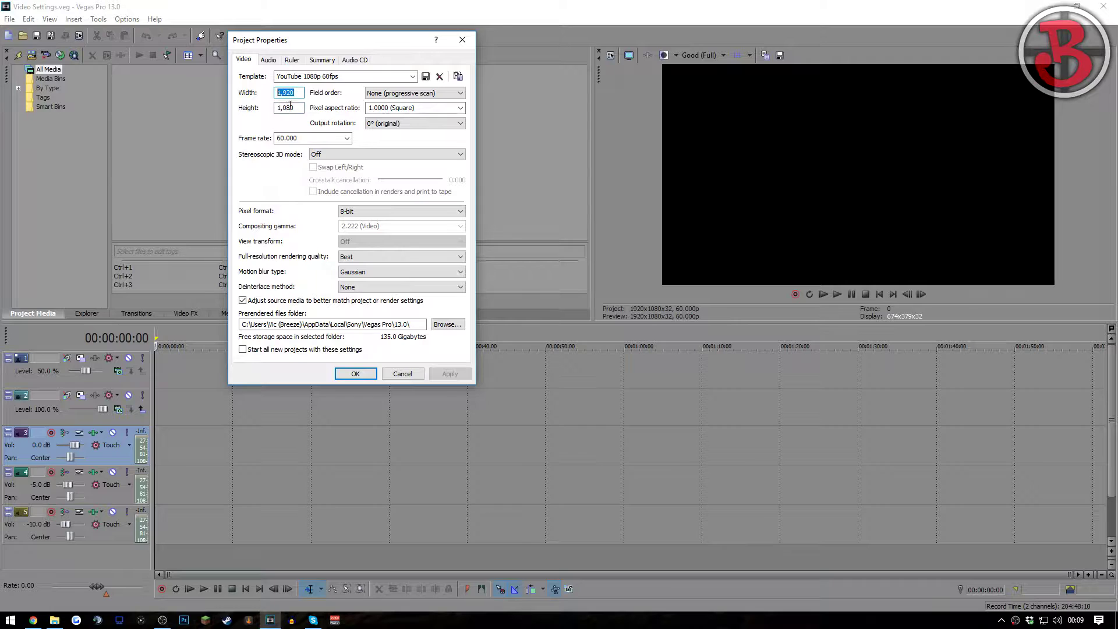
double_click(280, 109)
double_click(294, 92)
left_click(295, 111)
left_click(318, 138)
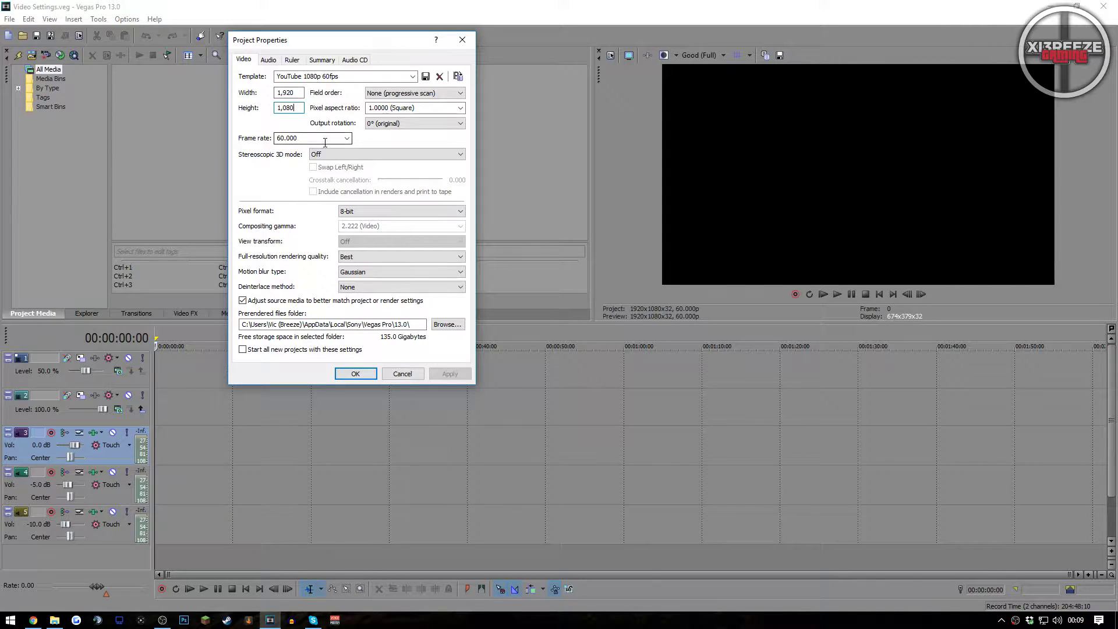
left_click(280, 139)
left_click_drag(310, 138, 246, 146)
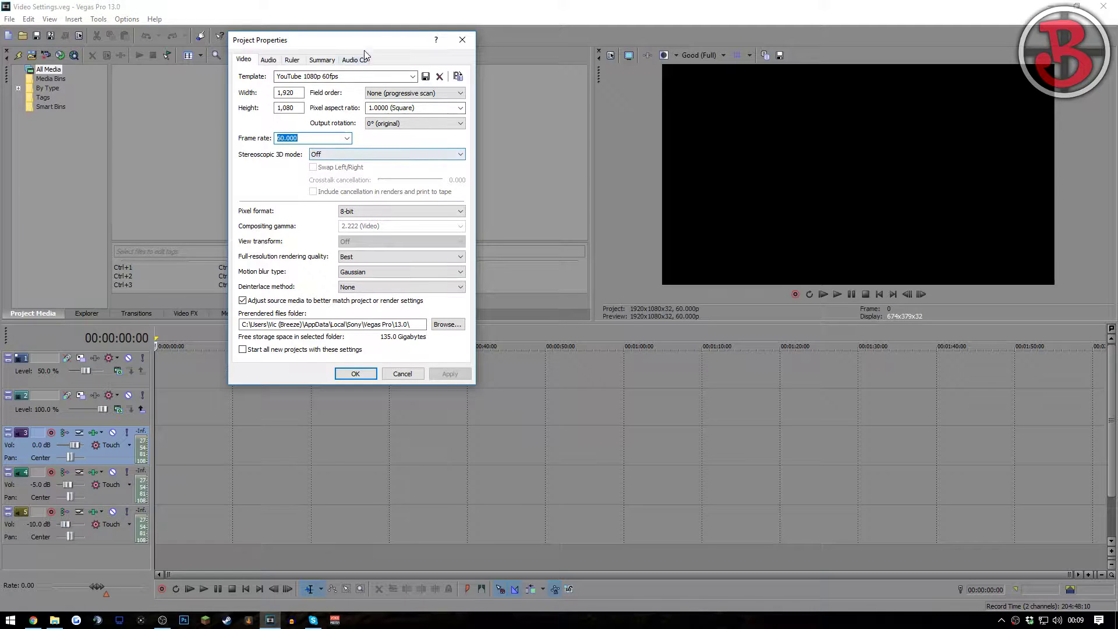
Step: Review video settings, keeping 8-bit pixel format, Gaussian motion blur and deinterlace method None
left_click_drag(366, 41, 360, 32)
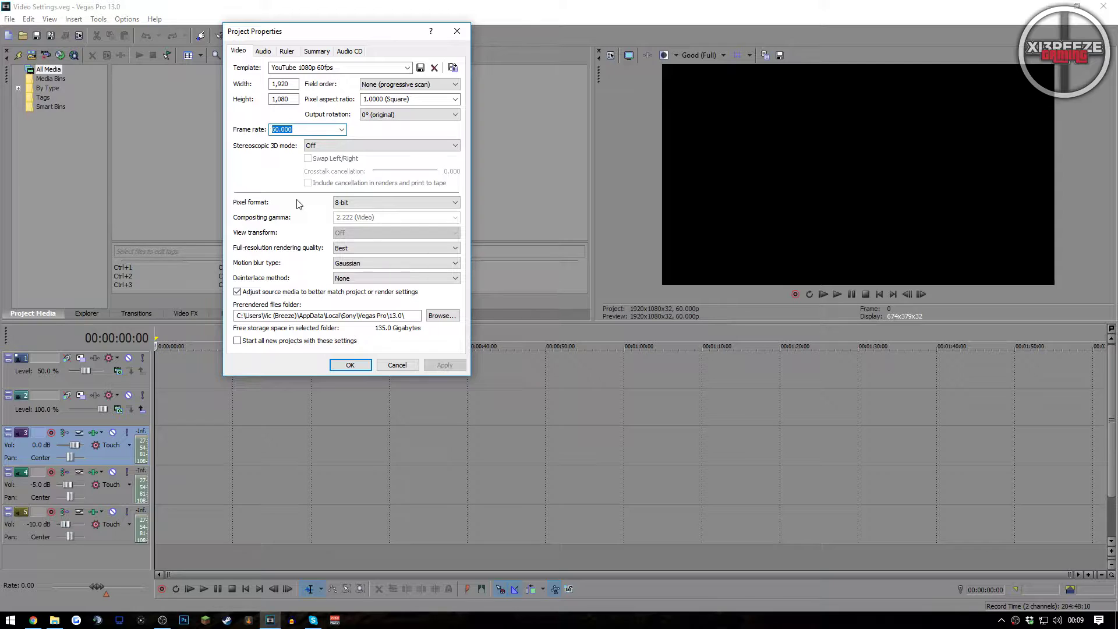
key("Up")
key("Up")
left_click(362, 207)
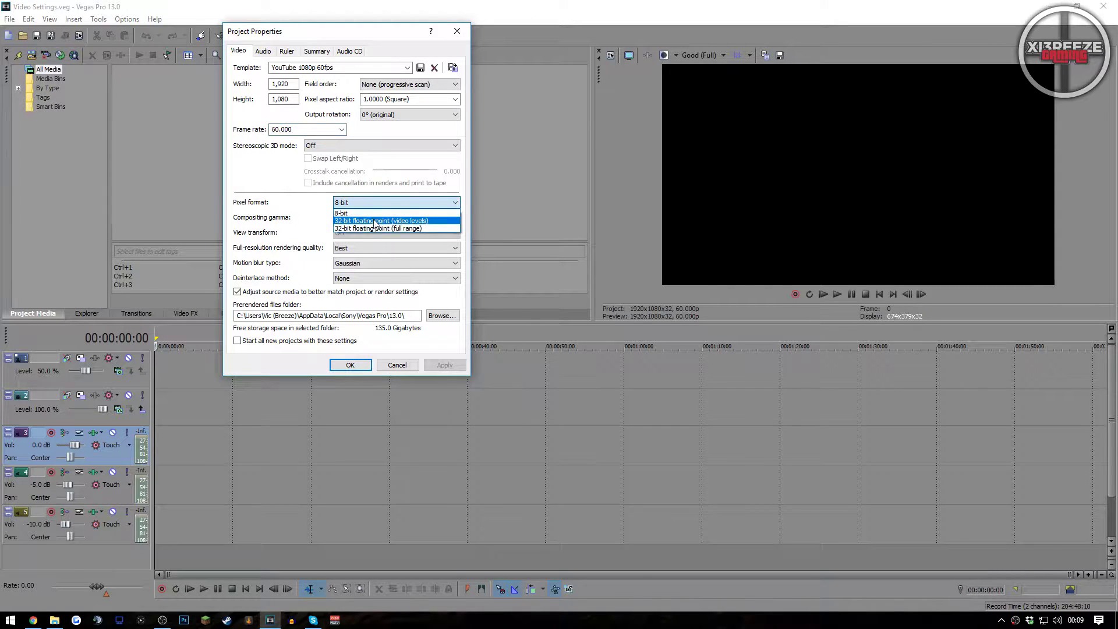
left_click(374, 211)
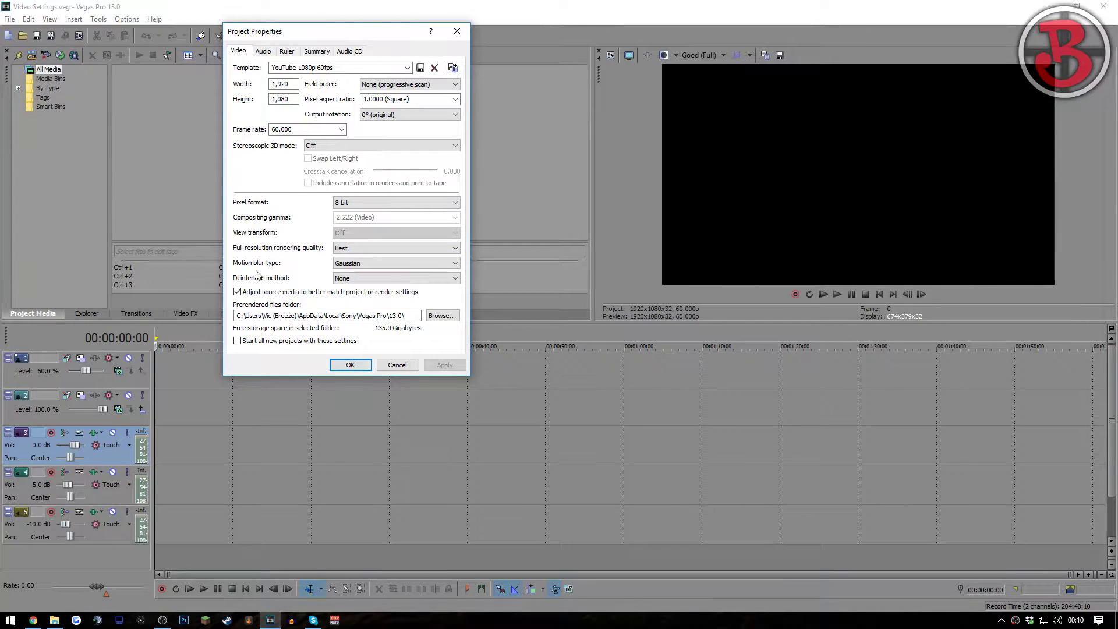
left_click(358, 265)
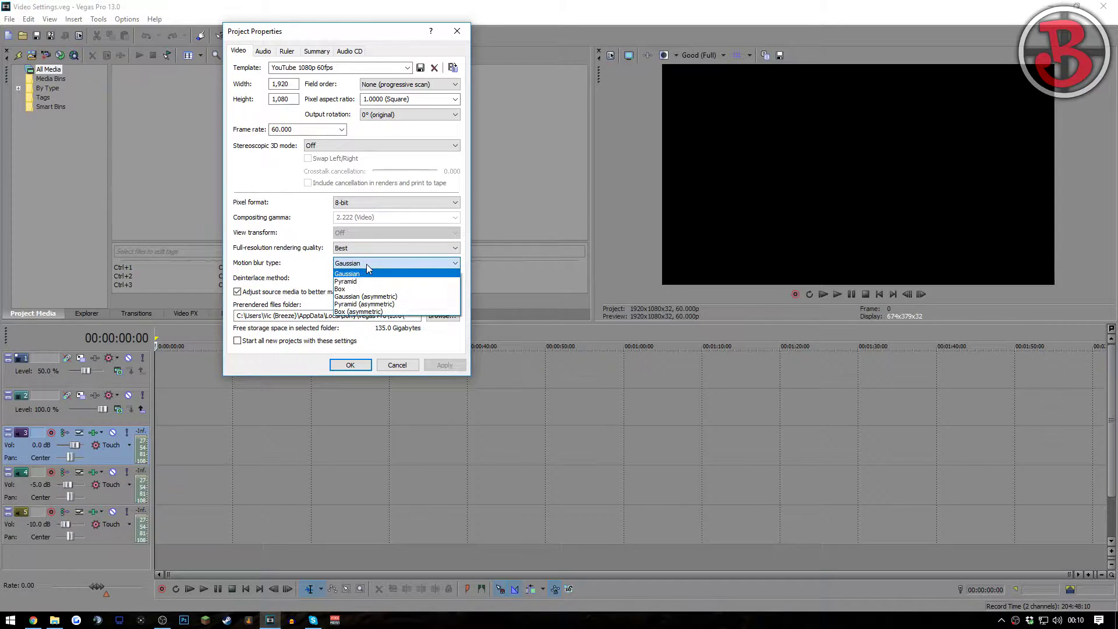
left_click(356, 269)
left_click(353, 266)
left_click(352, 263)
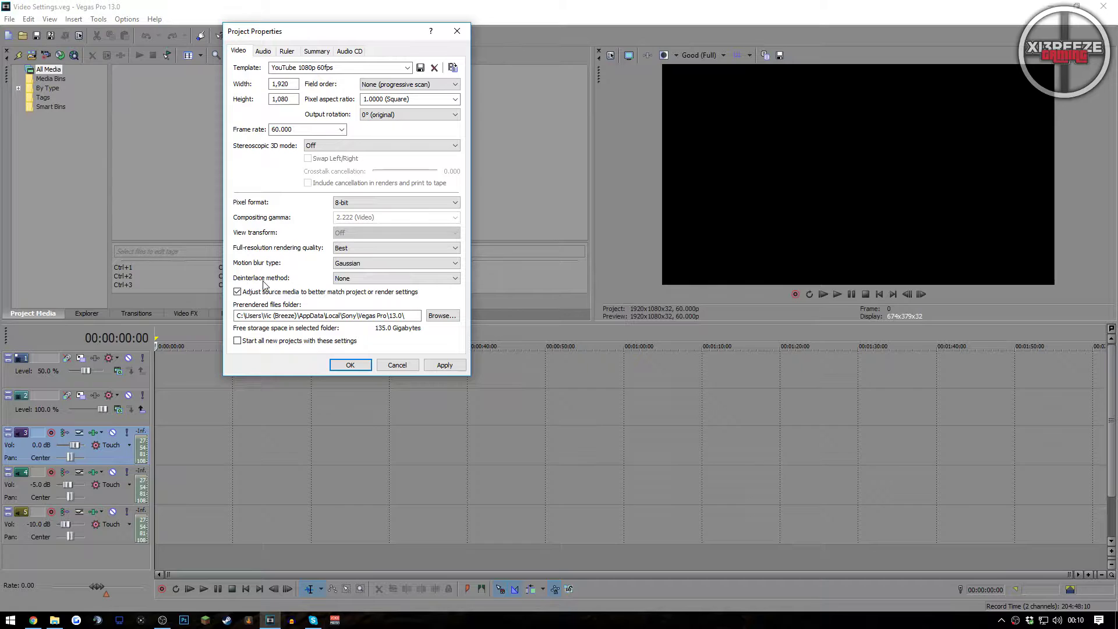
left_click(357, 279)
left_click(357, 282)
left_click(356, 279)
left_click(355, 292)
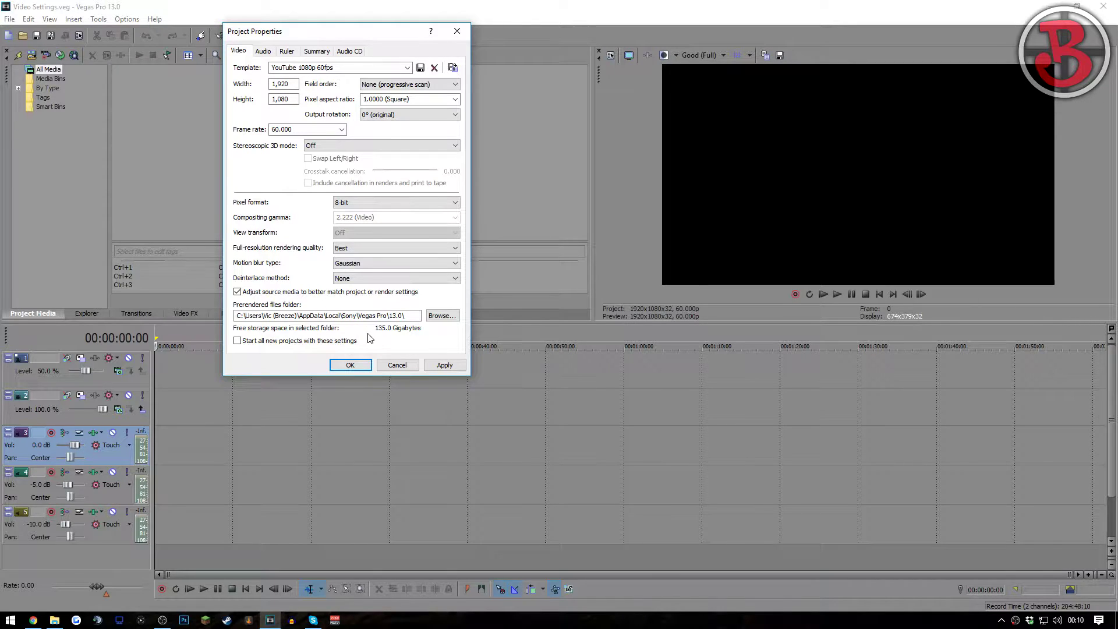
Step: Review project audio settings, keeping 16-bit depth and Good resample quality
left_click(263, 50)
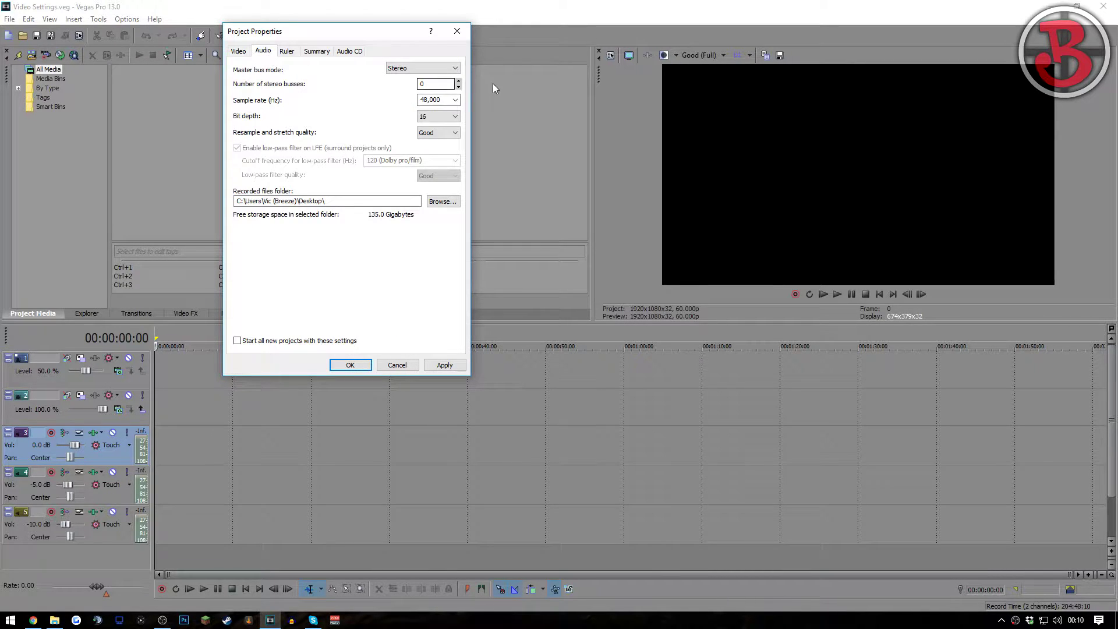
left_click(434, 120)
left_click(438, 133)
left_click(434, 143)
Step: Apply and confirm the YouTube 1080p 60fps project settings, then bring up the OBS recordings folder
left_click(238, 51)
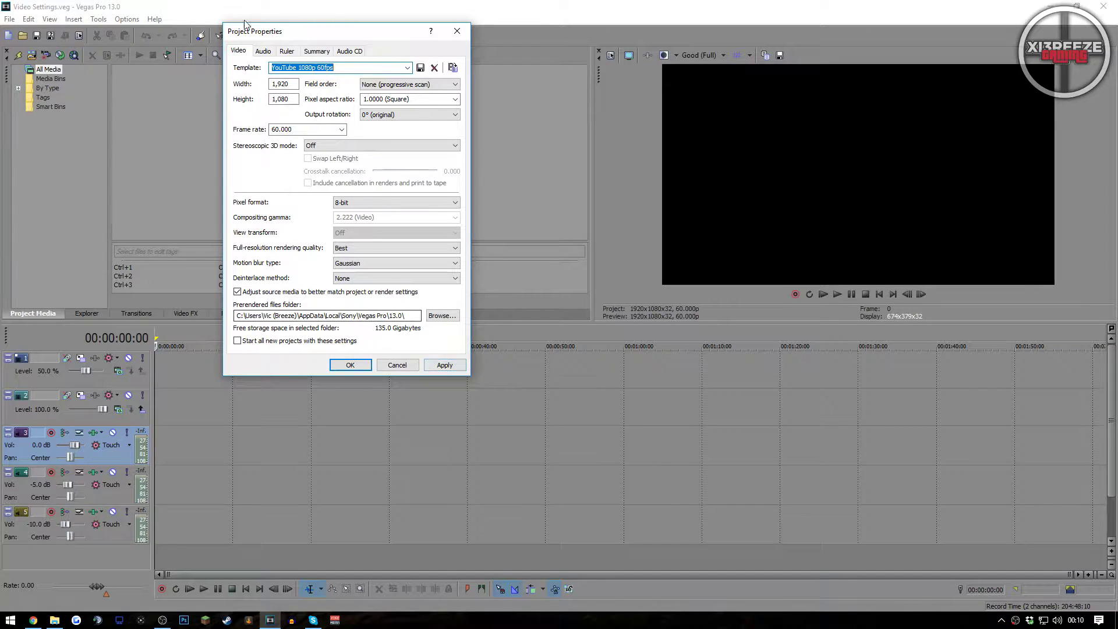
left_click(333, 67)
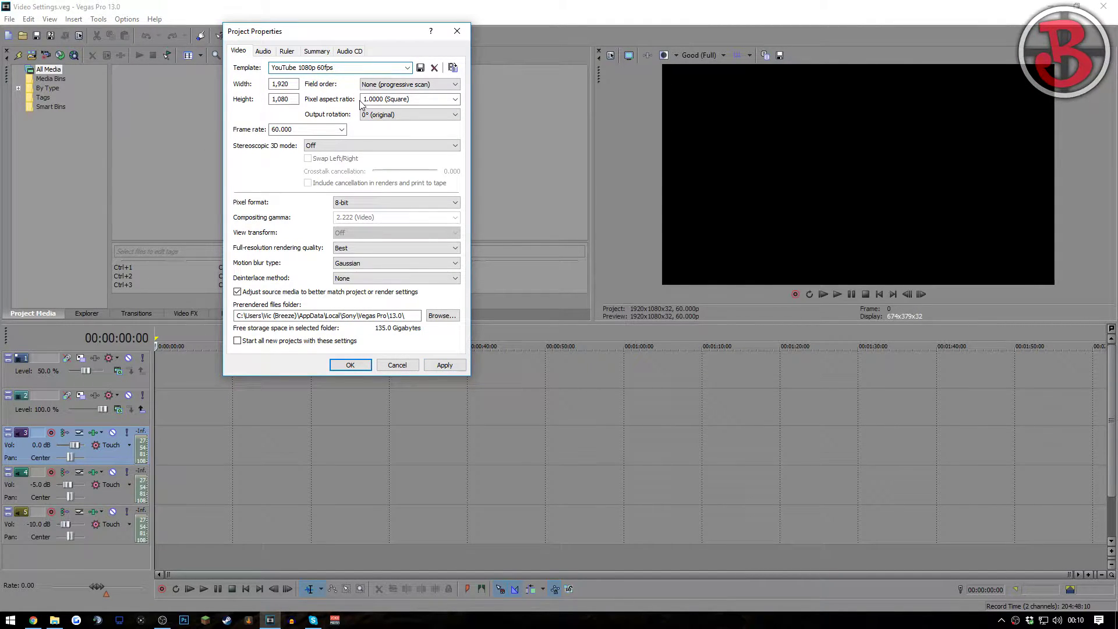
double_click(380, 66)
left_click(441, 364)
key("Return")
left_click(54, 620)
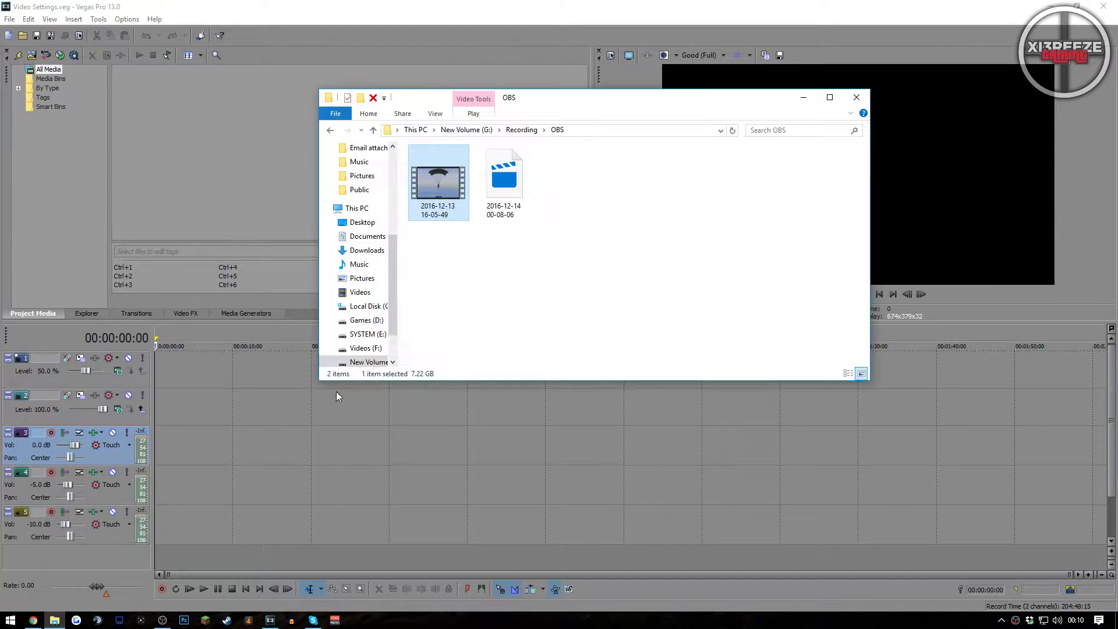
left_click_drag(438, 182, 191, 403)
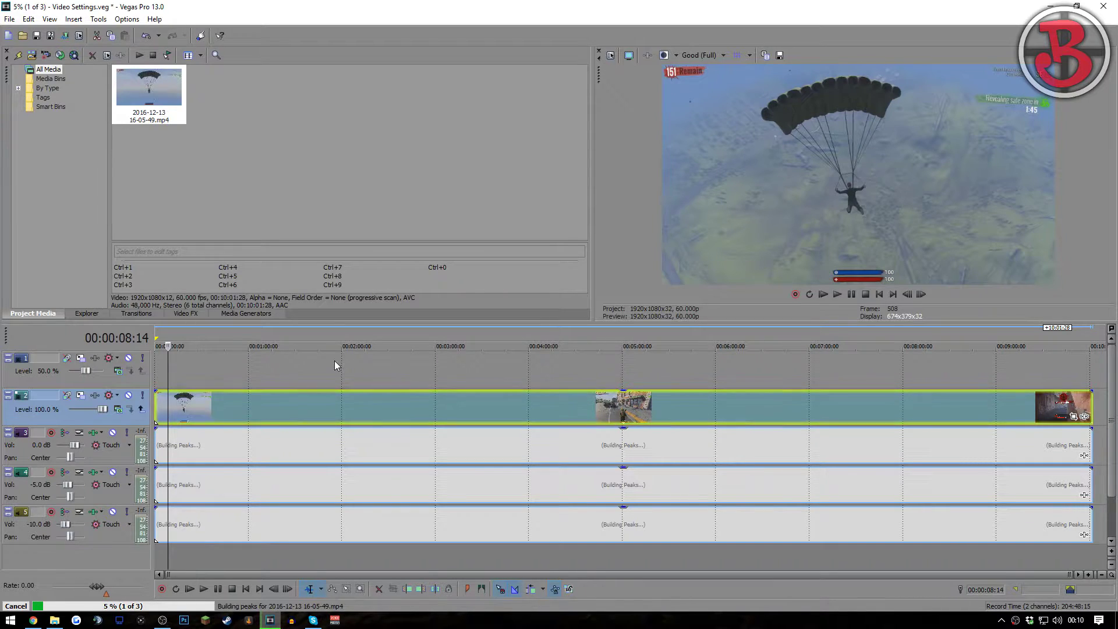
left_click_drag(349, 365, 452, 369)
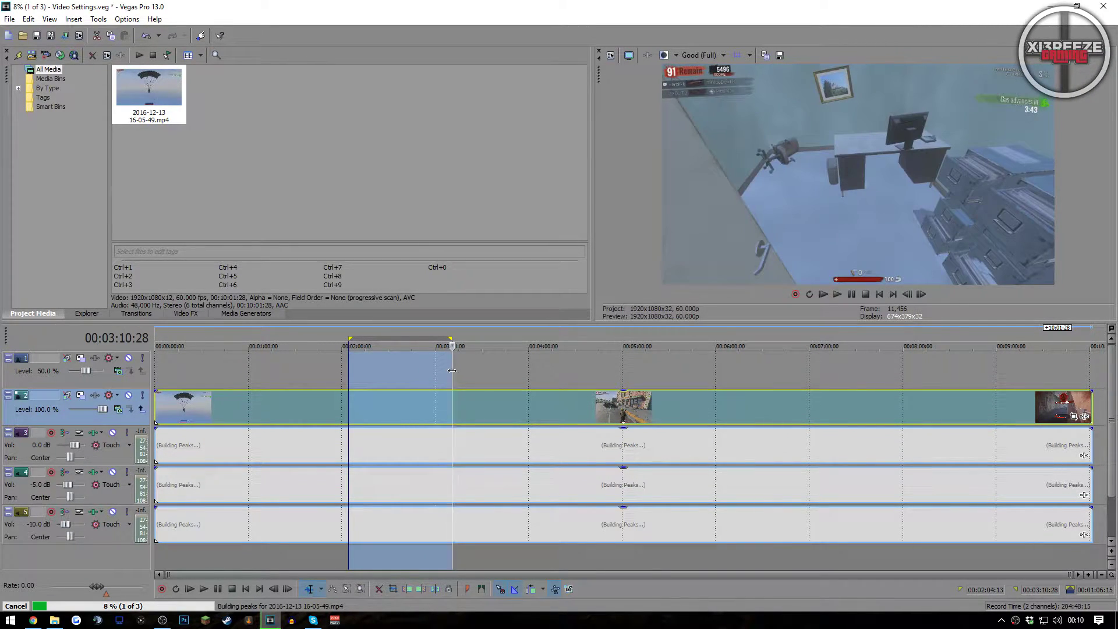
left_click_drag(452, 370, 394, 375)
key("s")
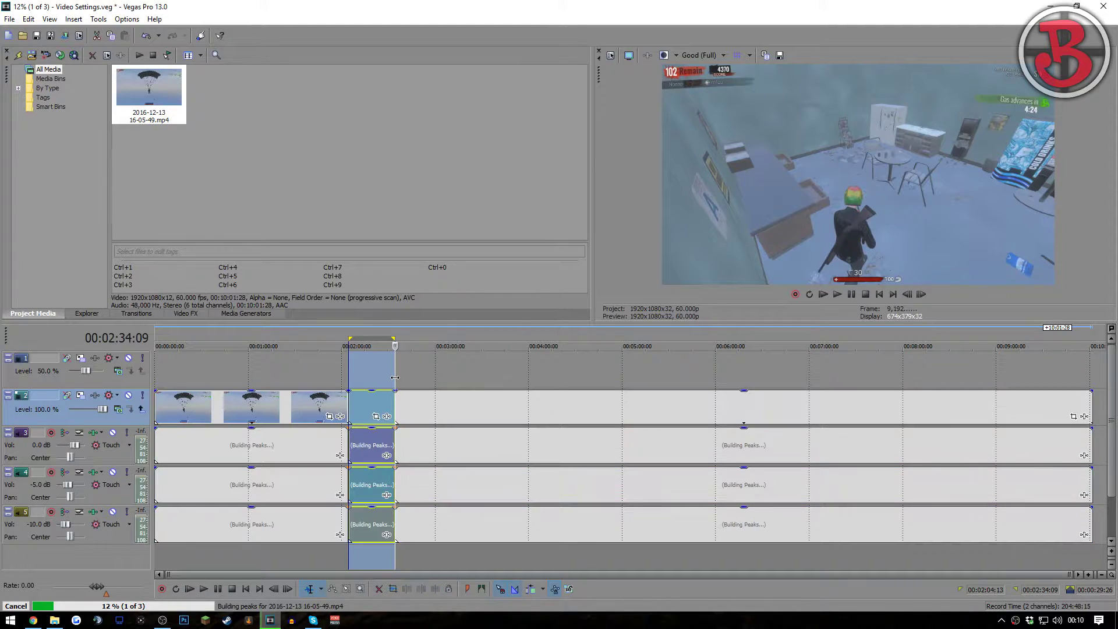
Step: Delete the unwanted footage and move the roughly 29-second excerpt to the timeline start
left_click(308, 408)
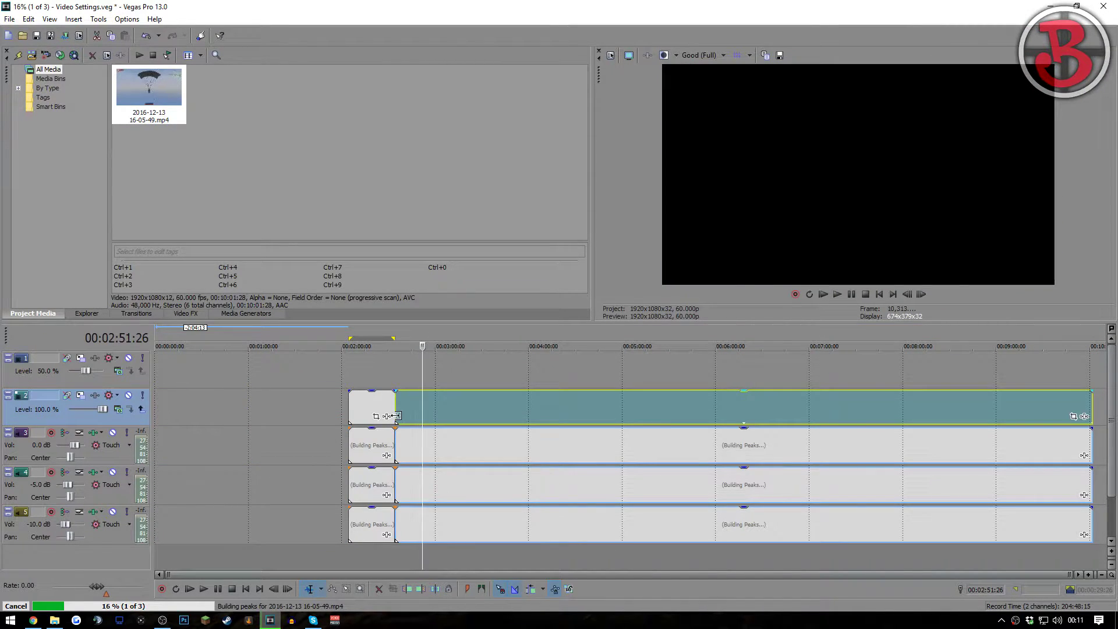
key("Delete")
left_click_drag(360, 414, 167, 414)
double_click(175, 407)
scroll(333, 414, "up", 4)
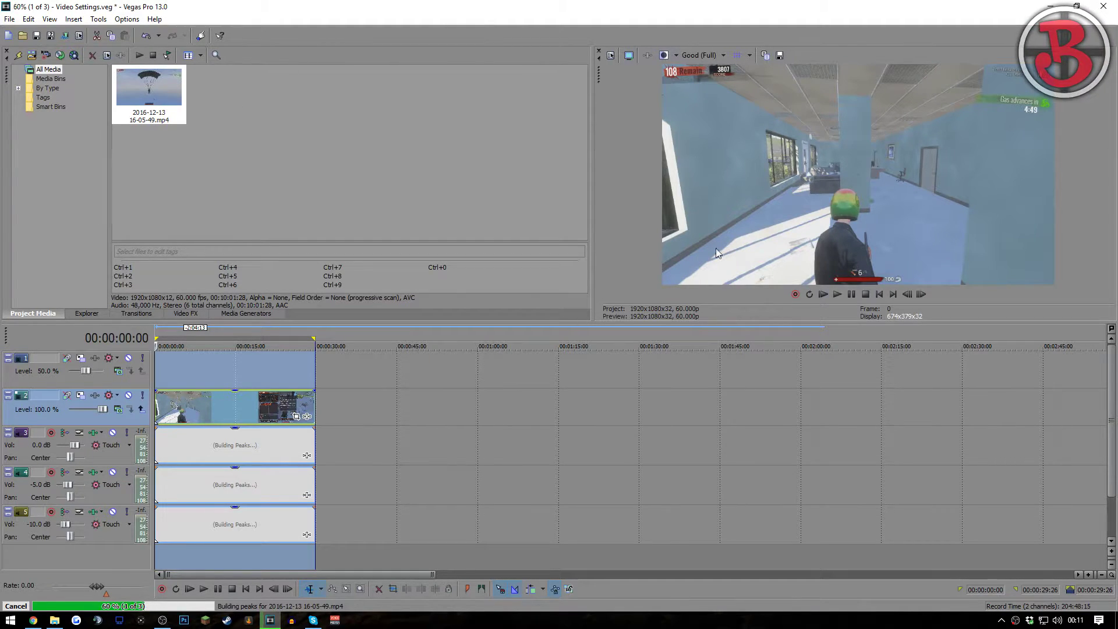
right_click(240, 400)
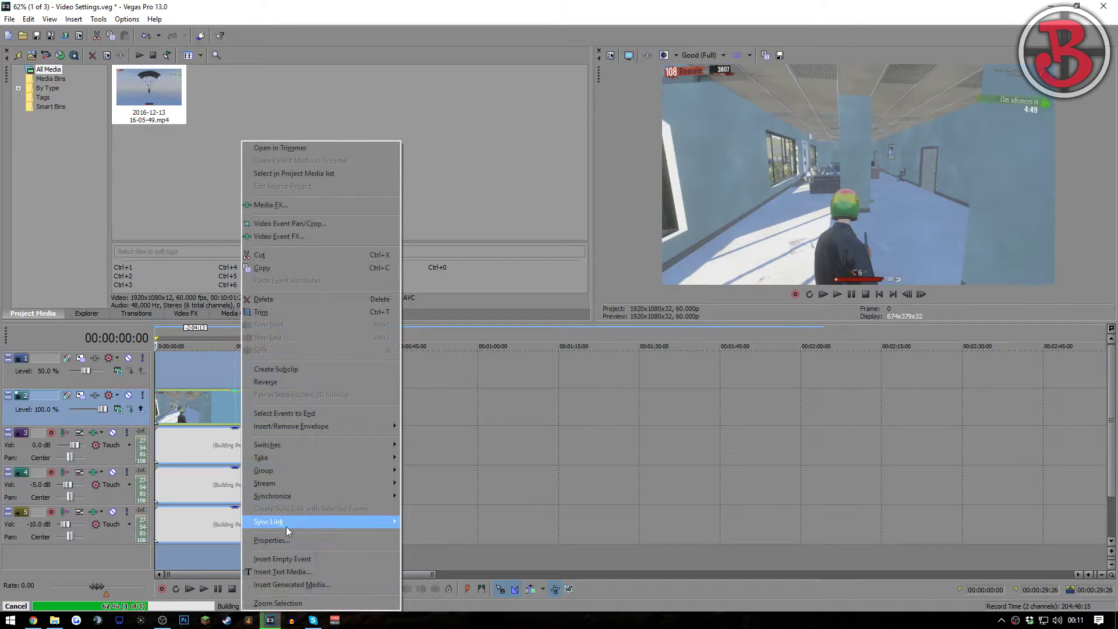
left_click(271, 540)
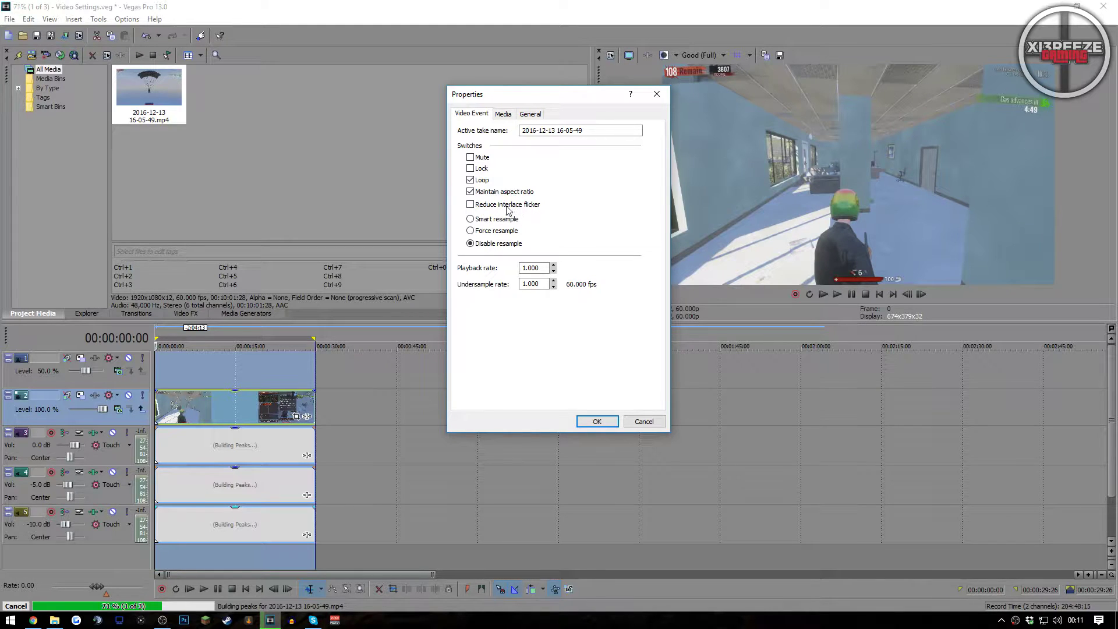
left_click(494, 207)
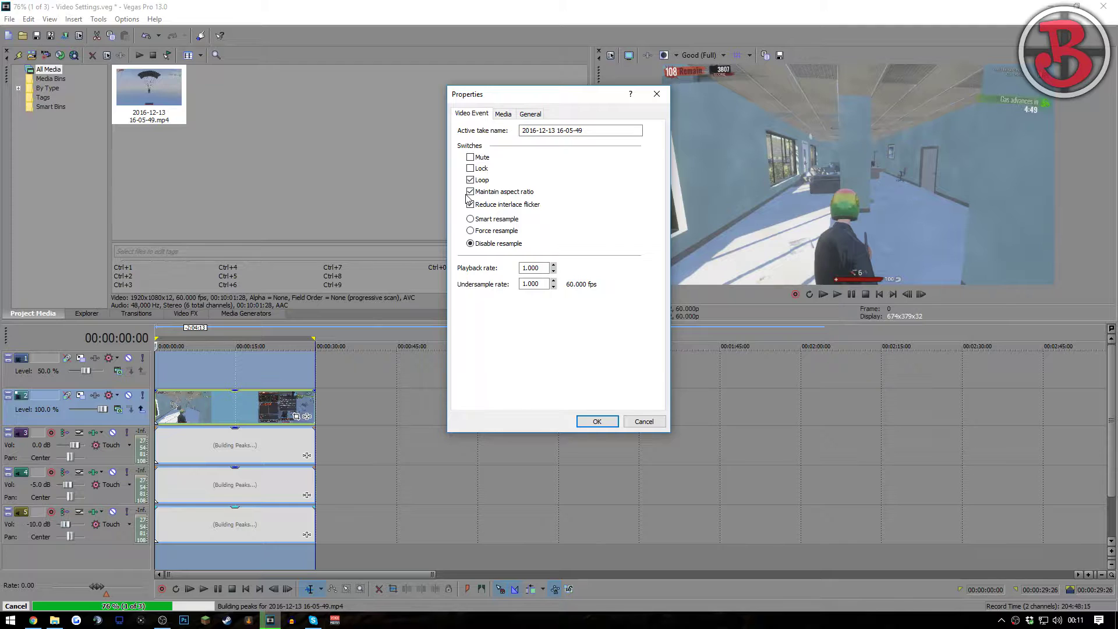
left_click(470, 192)
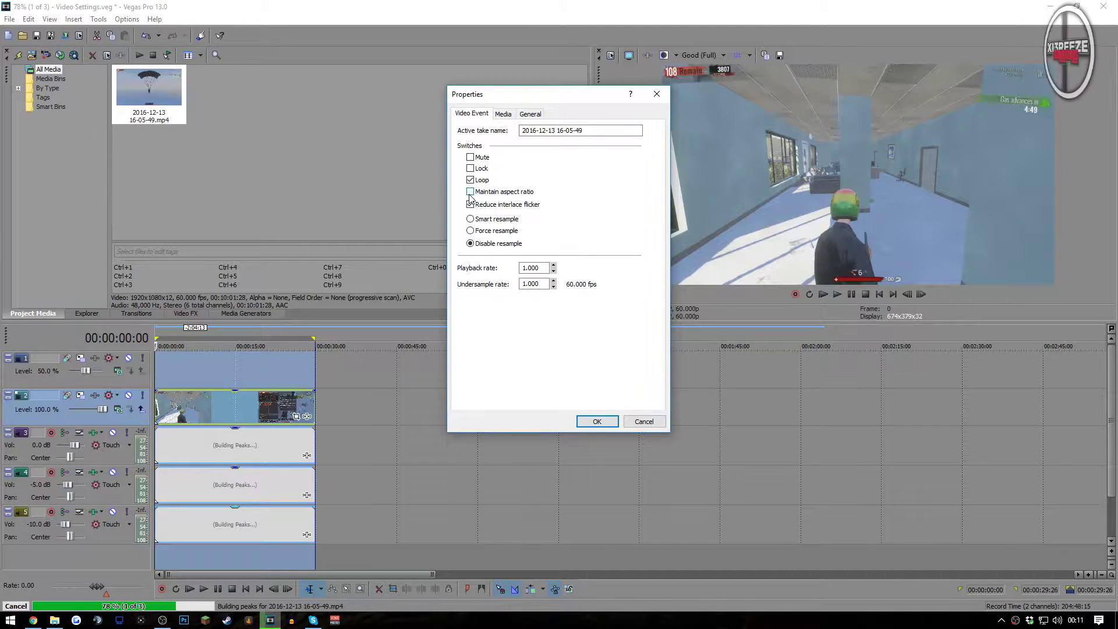
left_click_drag(499, 95, 341, 89)
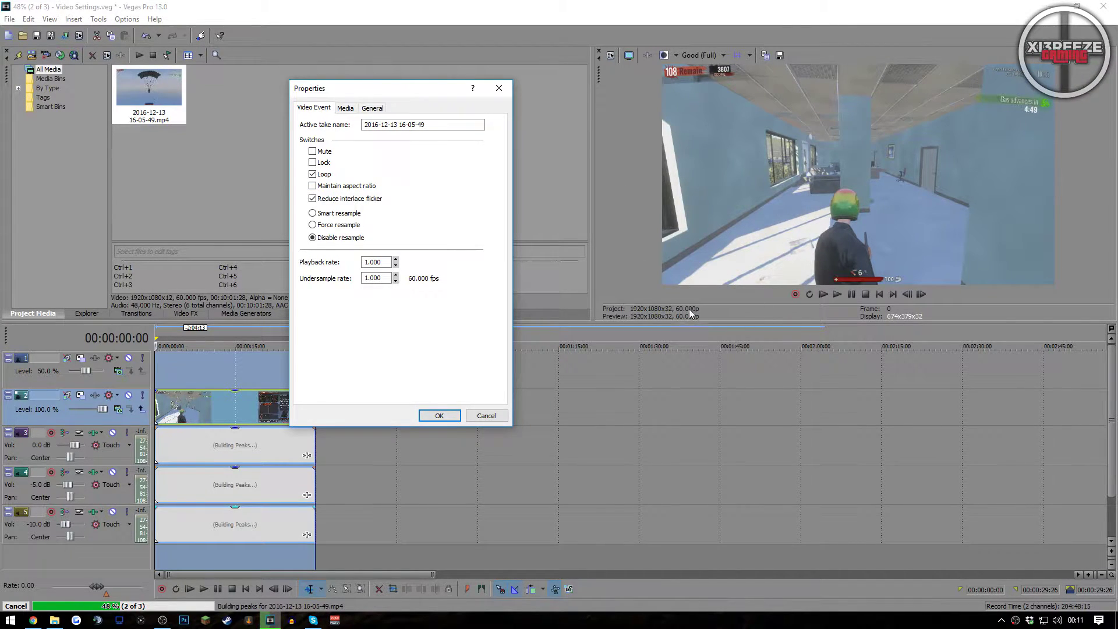
left_click(443, 416)
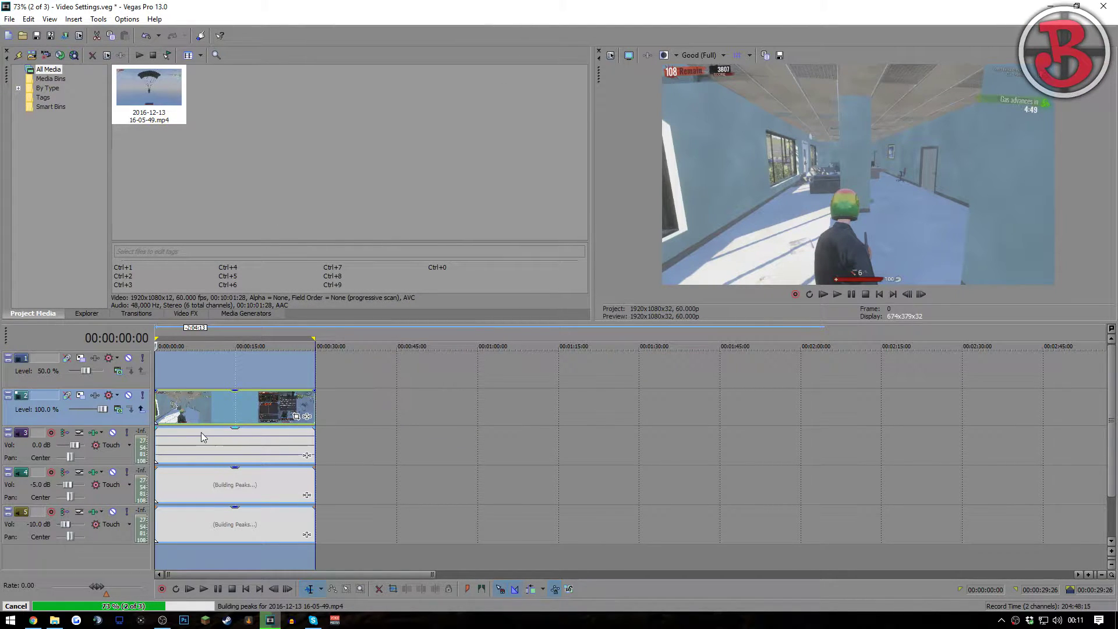
right_click(235, 415)
left_click(265, 540)
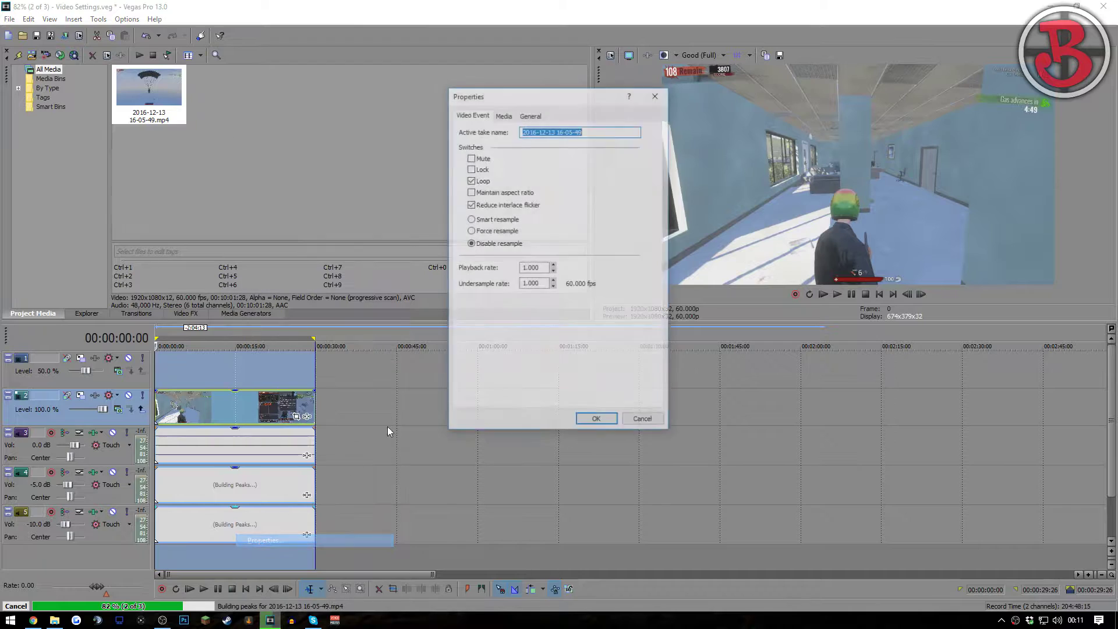
left_click(644, 422)
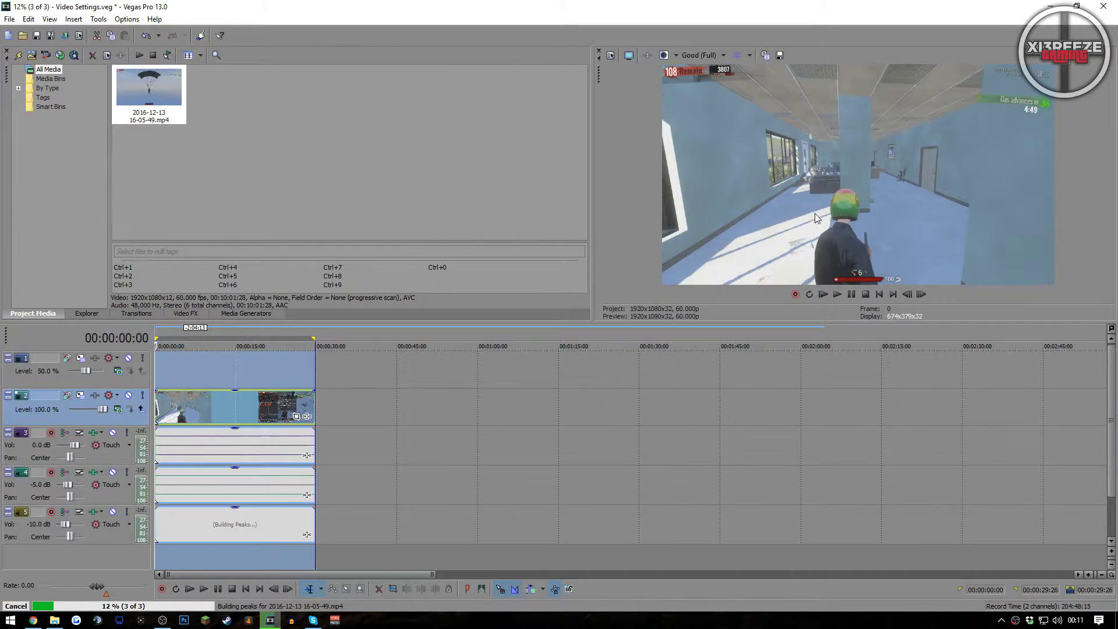
right_click(271, 401)
left_click(223, 411)
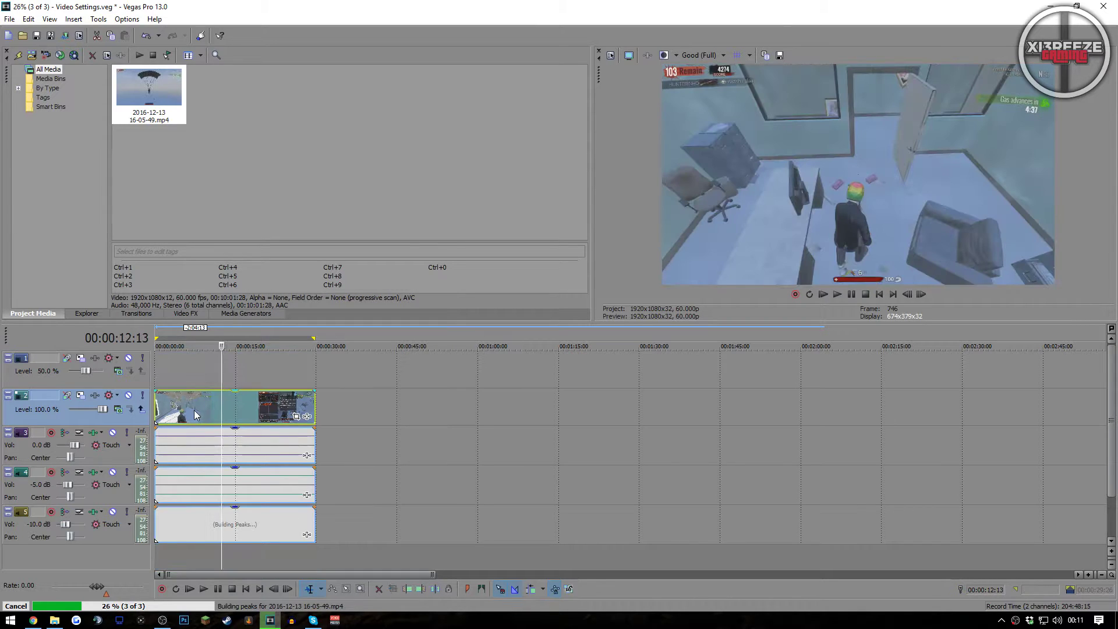
Step: Select the full 29-second clip range, play it back, and show the Video FX list
left_click(194, 410)
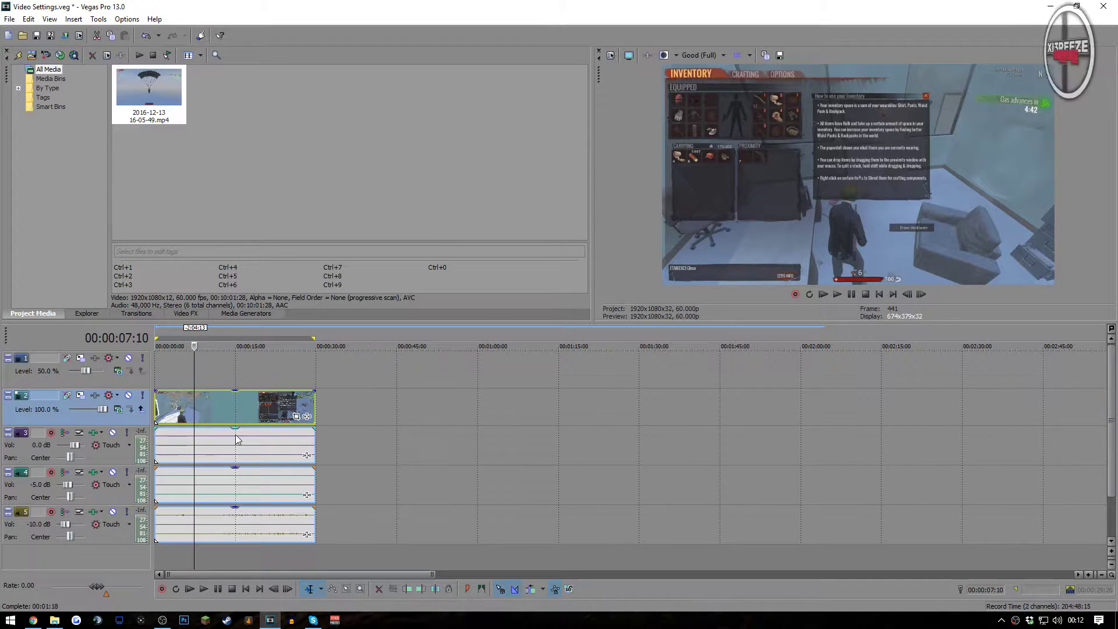
double_click(222, 403)
scroll(577, 367, "up", 3)
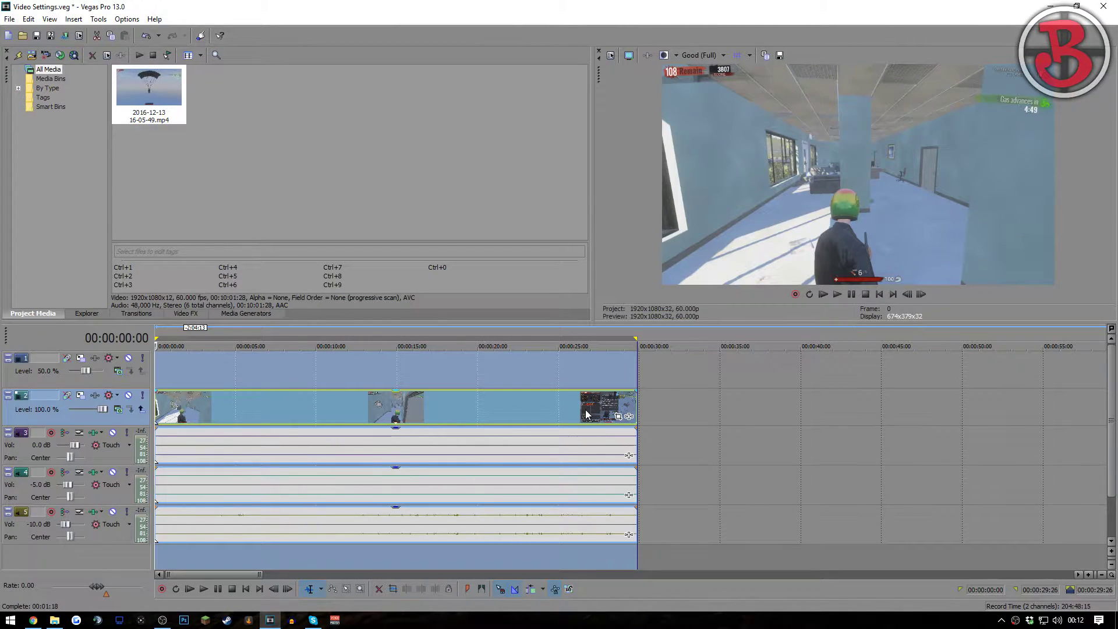
key("space")
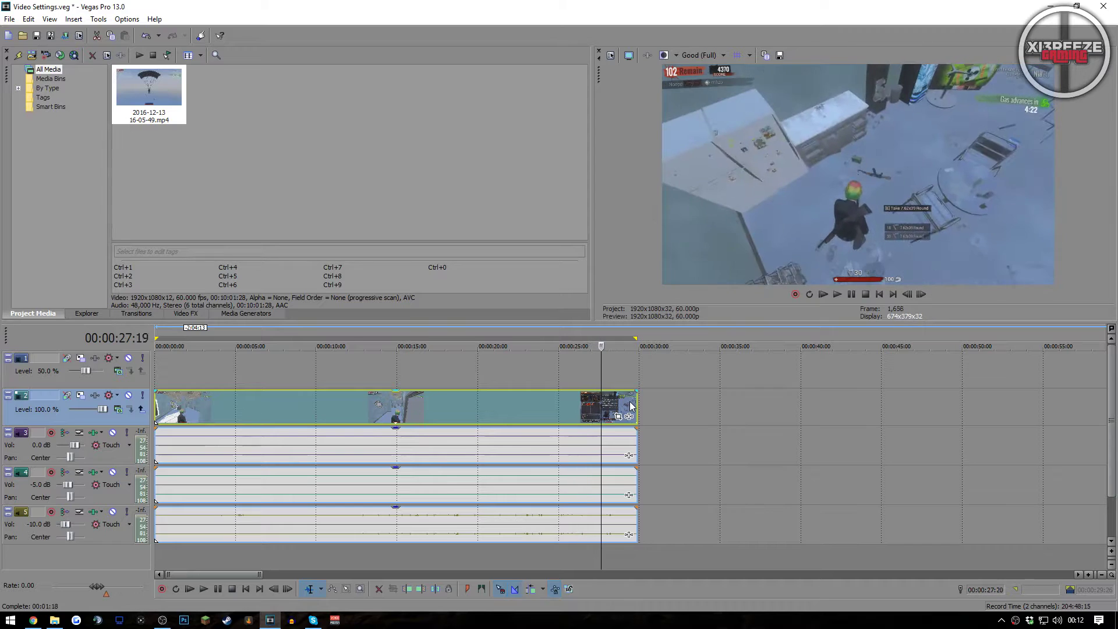
key("Return")
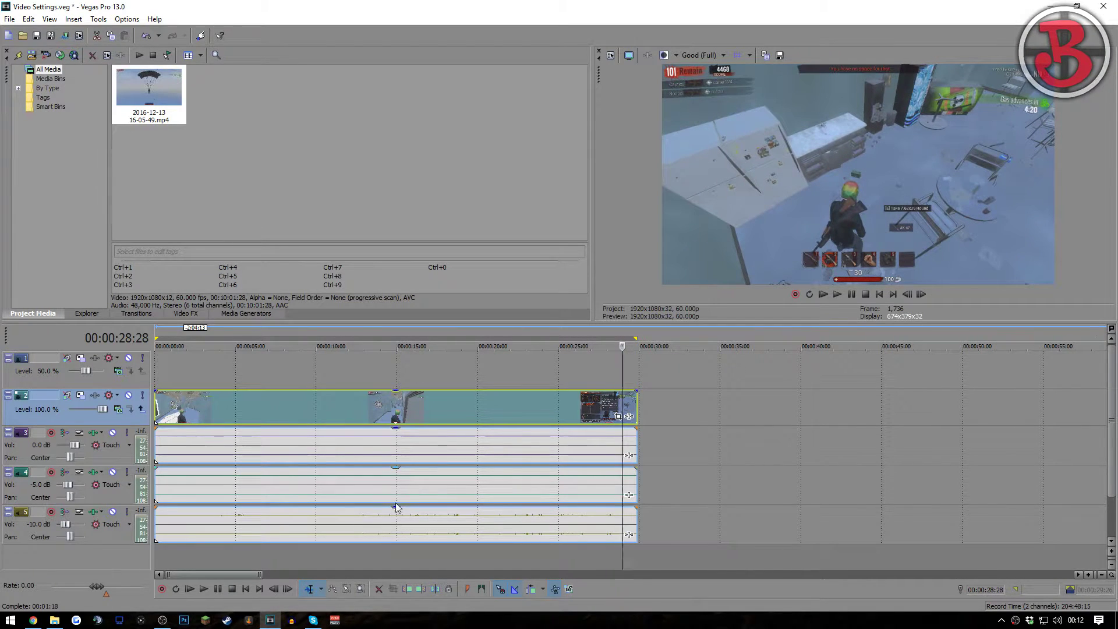
double_click(491, 402)
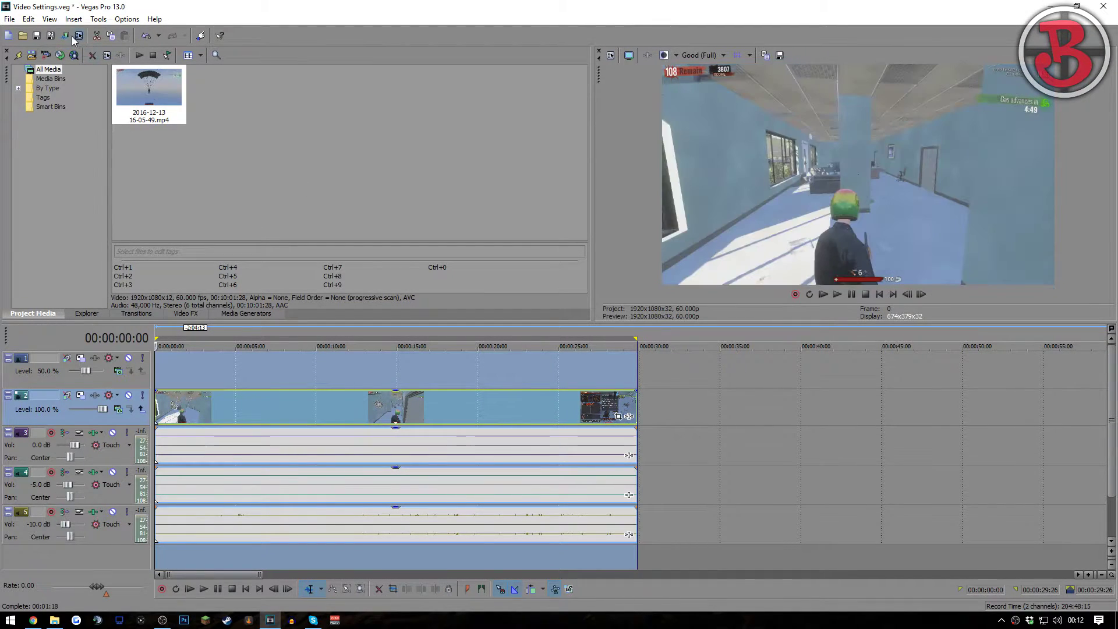
left_click(182, 314)
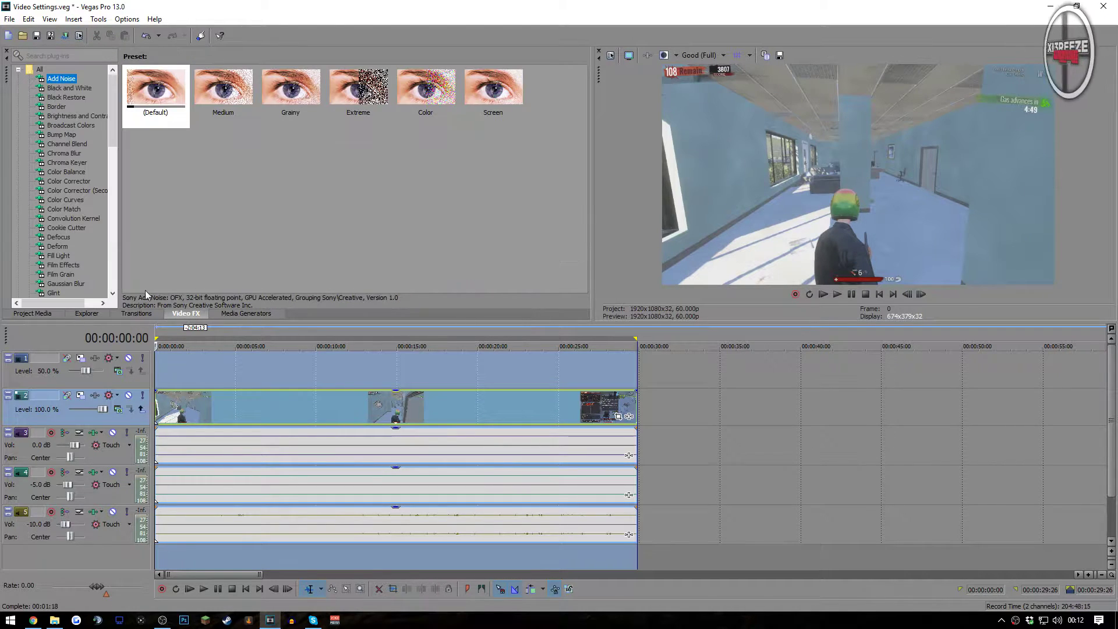
Step: Add Color Curves to track 2 using the YouTube preset S-curve, then close the Track FX window
left_click_drag(111, 119, 109, 124)
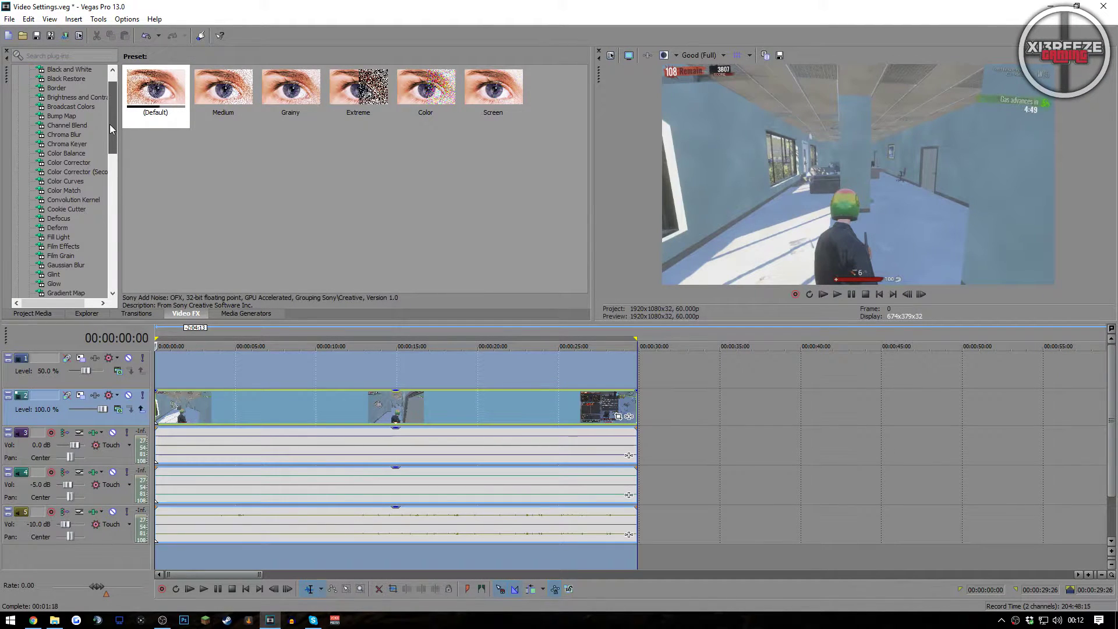
left_click(62, 181)
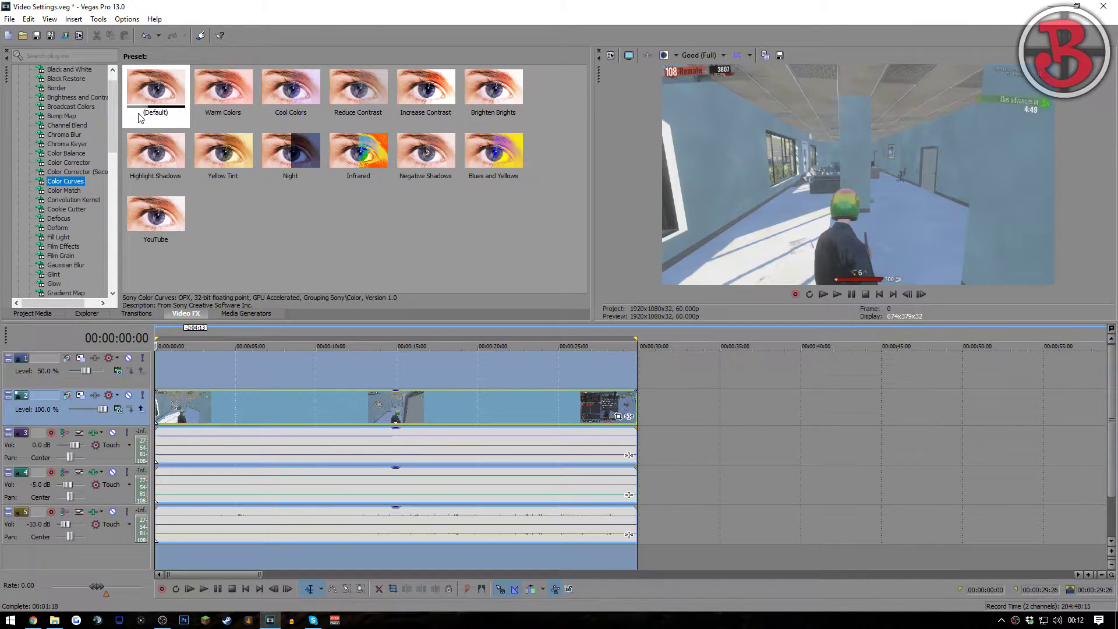
left_click_drag(140, 118, 106, 411)
left_click_drag(345, 400, 97, 421)
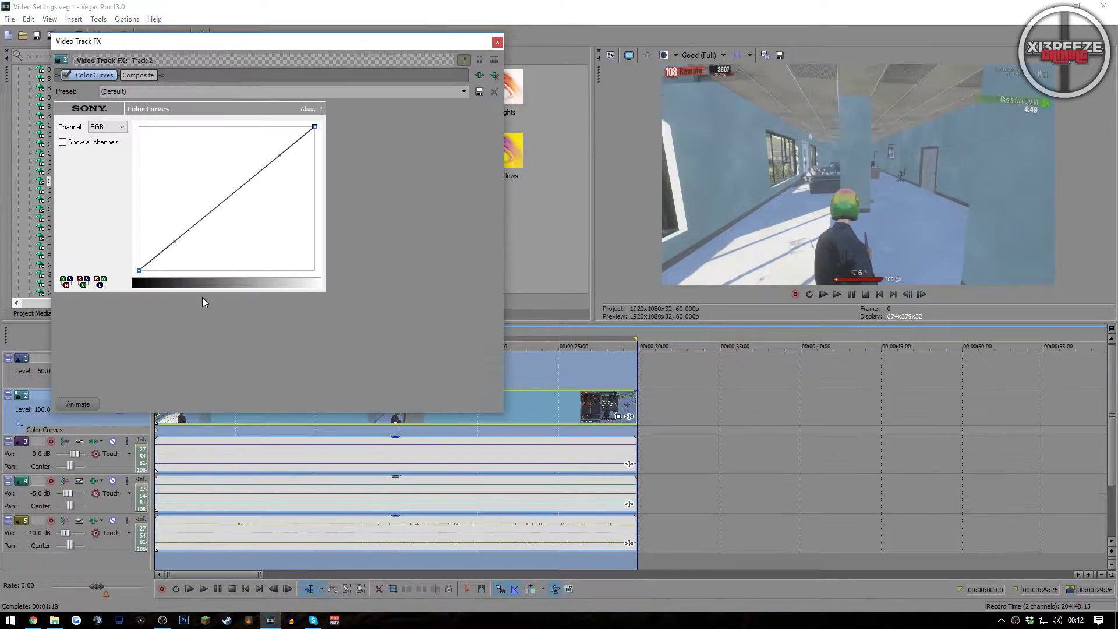
left_click(464, 92)
left_click(188, 194)
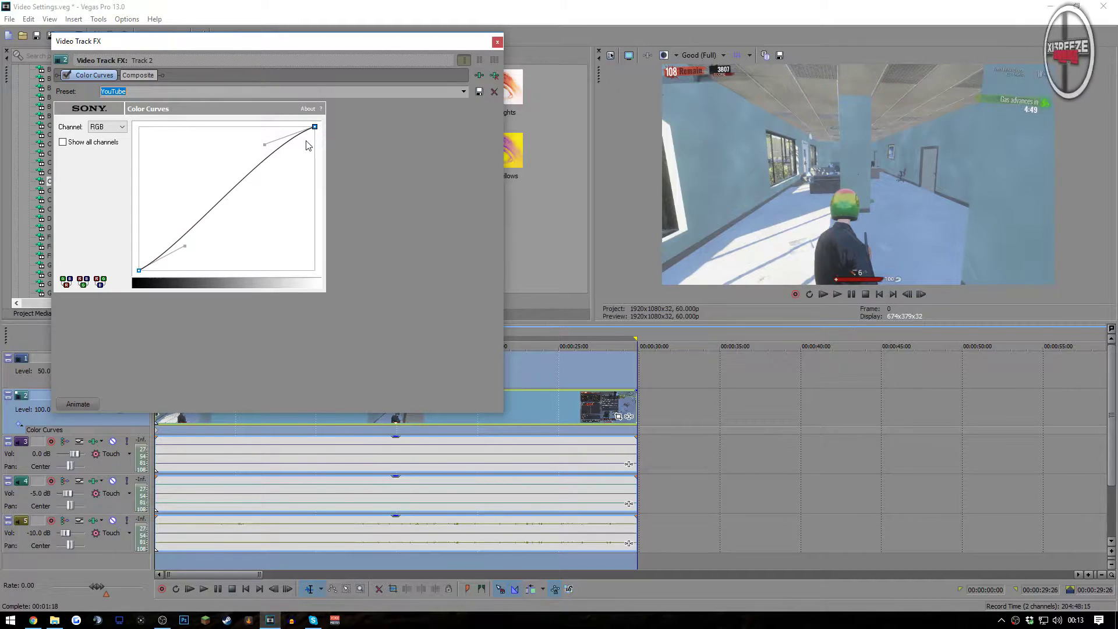
left_click(66, 75)
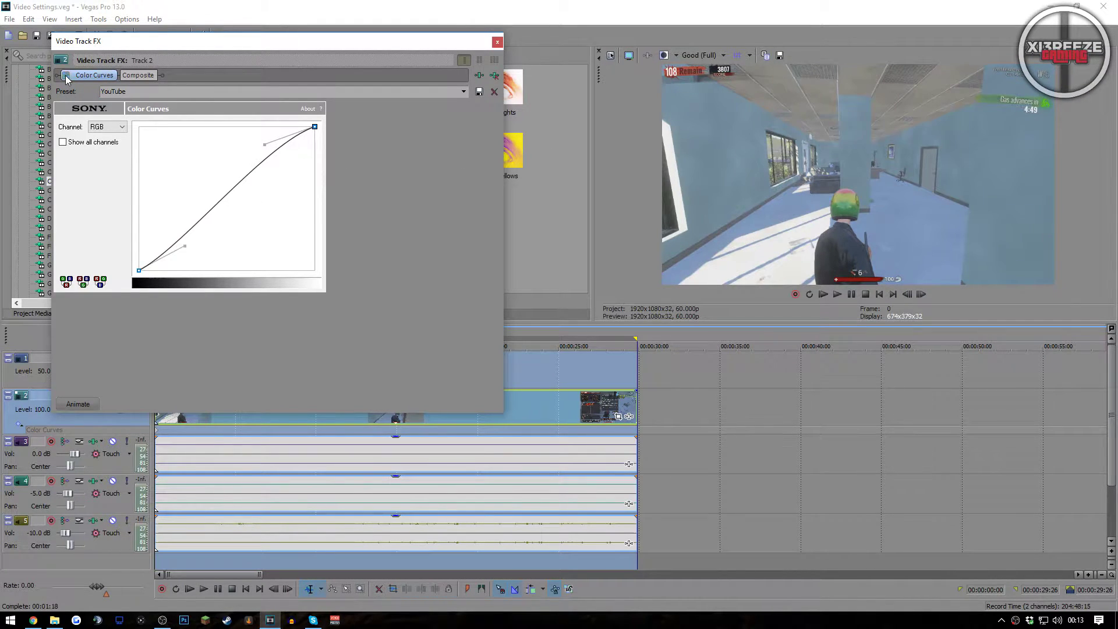
left_click(498, 42)
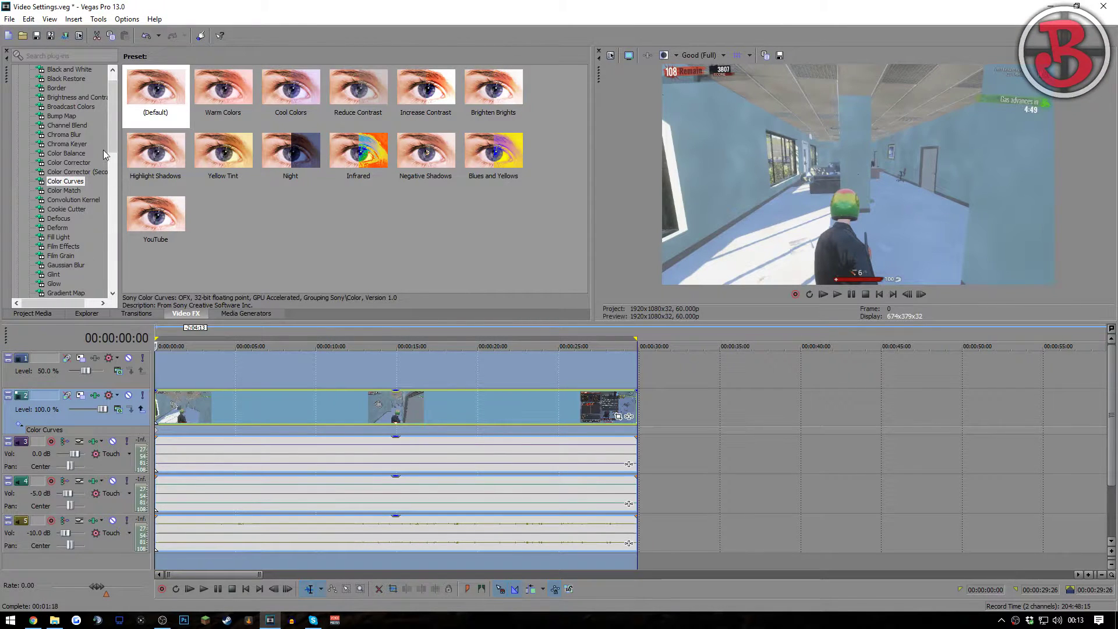
Step: Add Sharpen's YouTube preset to track 2 after Color Curves with amount 0.050
left_click_drag(114, 134, 116, 232)
left_click(59, 246)
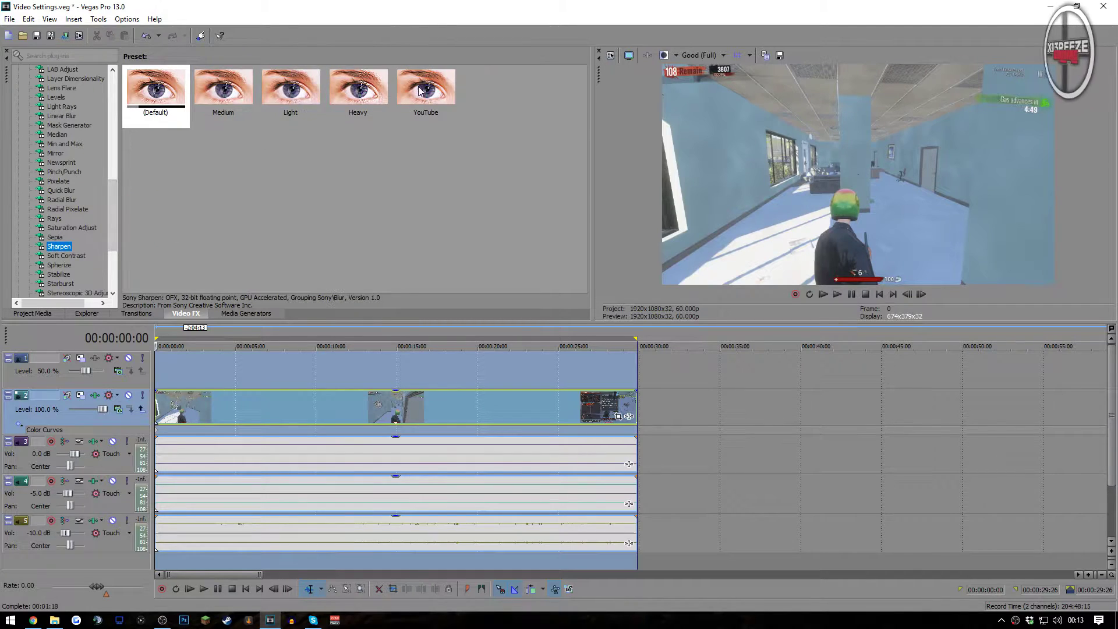
left_click_drag(426, 88, 189, 350)
left_click_drag(115, 410, 115, 410)
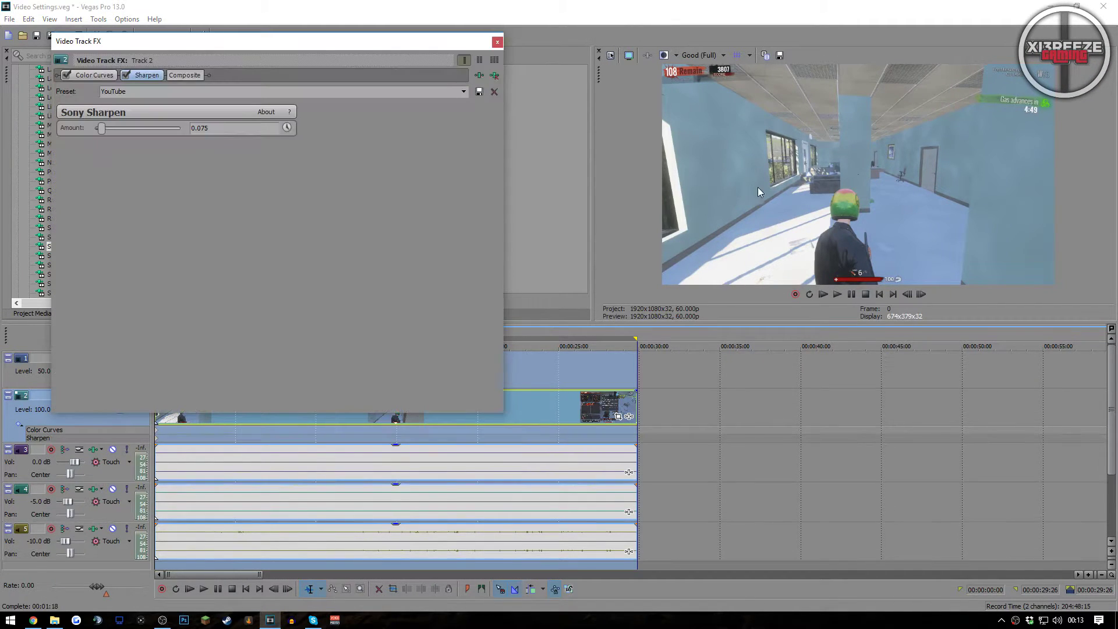
left_click(630, 55)
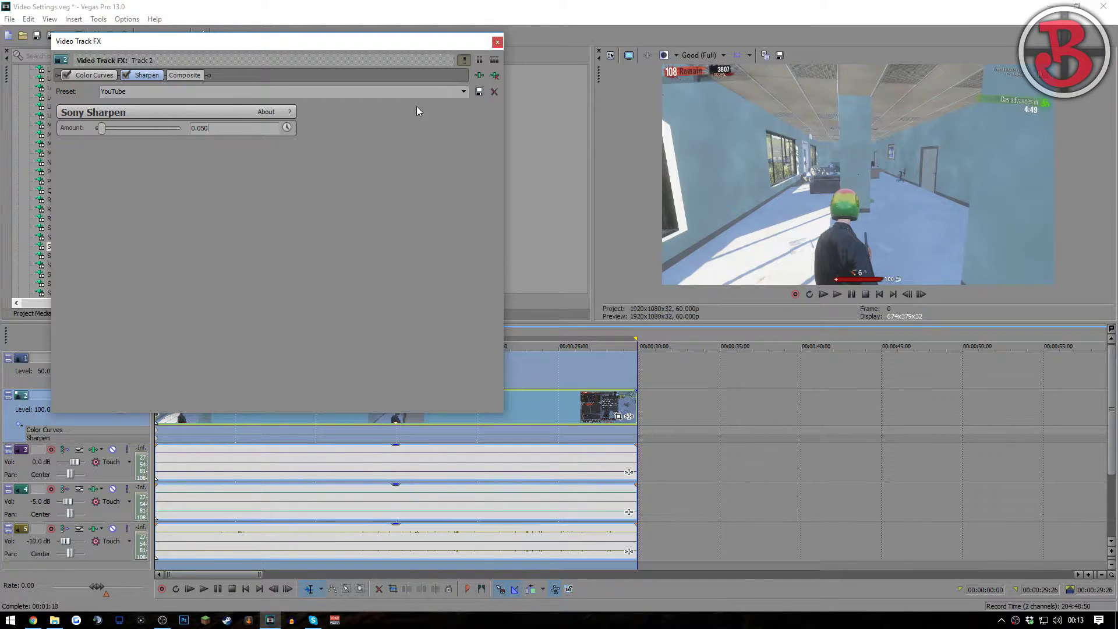
left_click(497, 42)
left_click(628, 55)
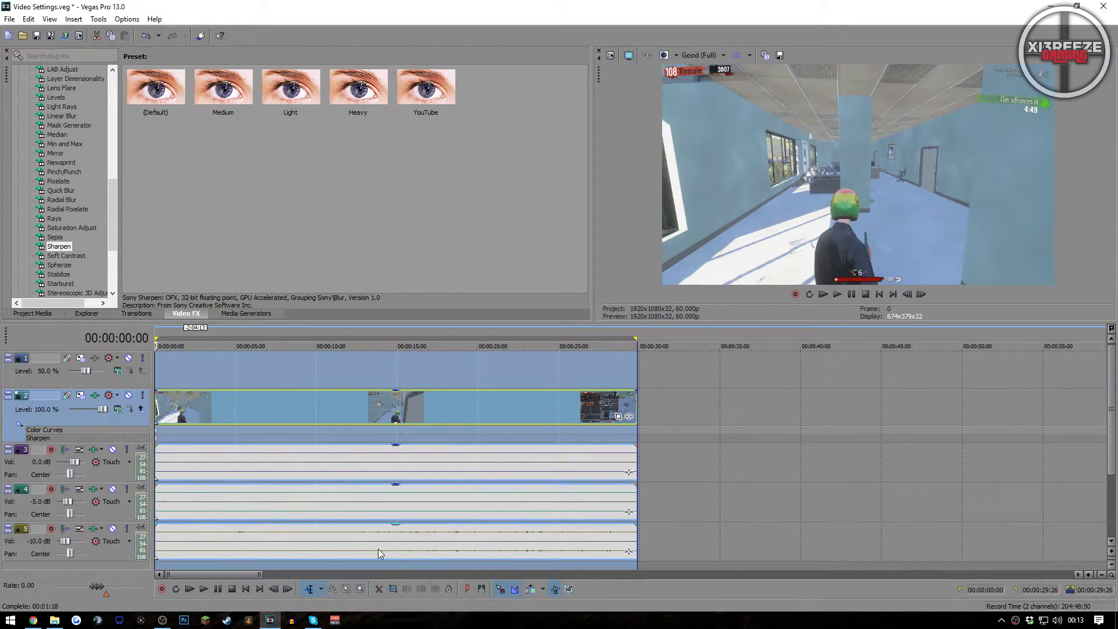
scroll(459, 544, "up", 2)
scroll(461, 543, "down", 5)
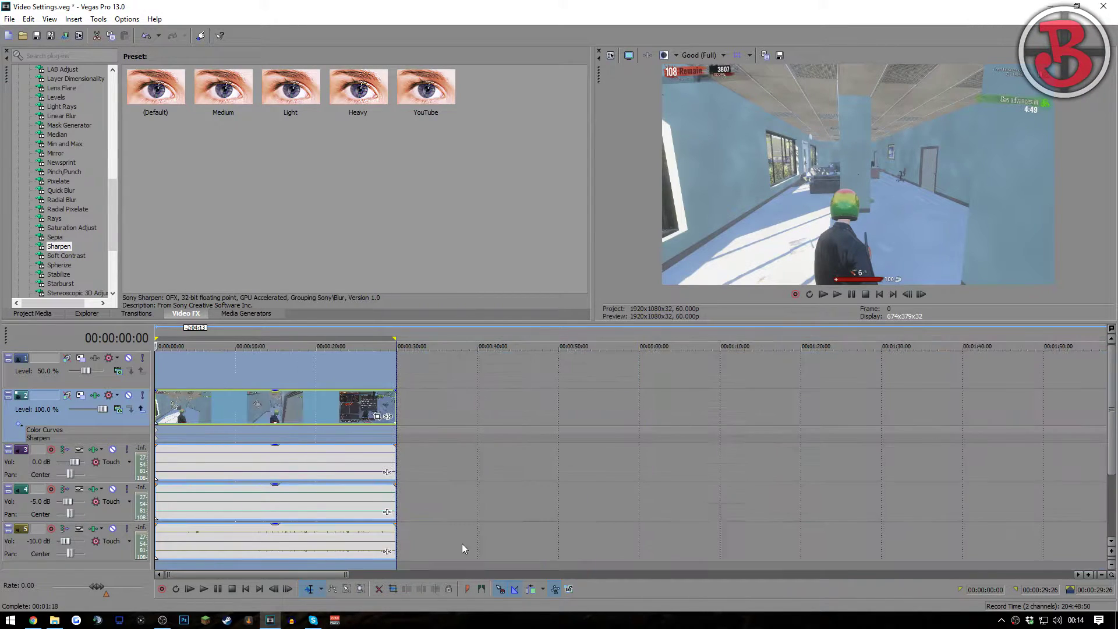
left_click(258, 541)
key("space")
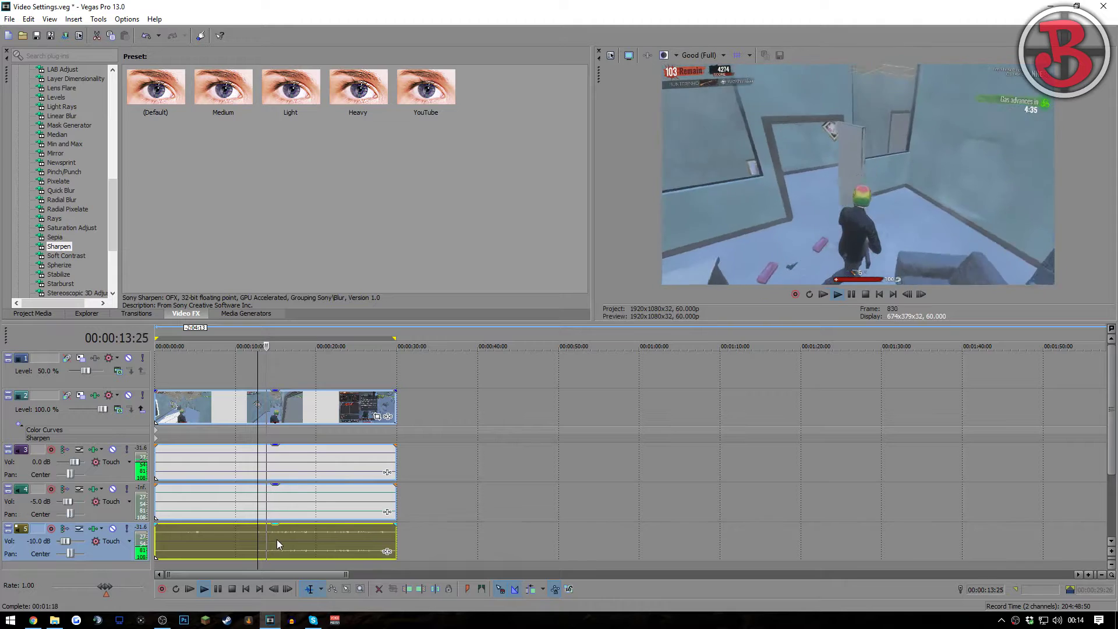
key("space")
left_click(274, 463)
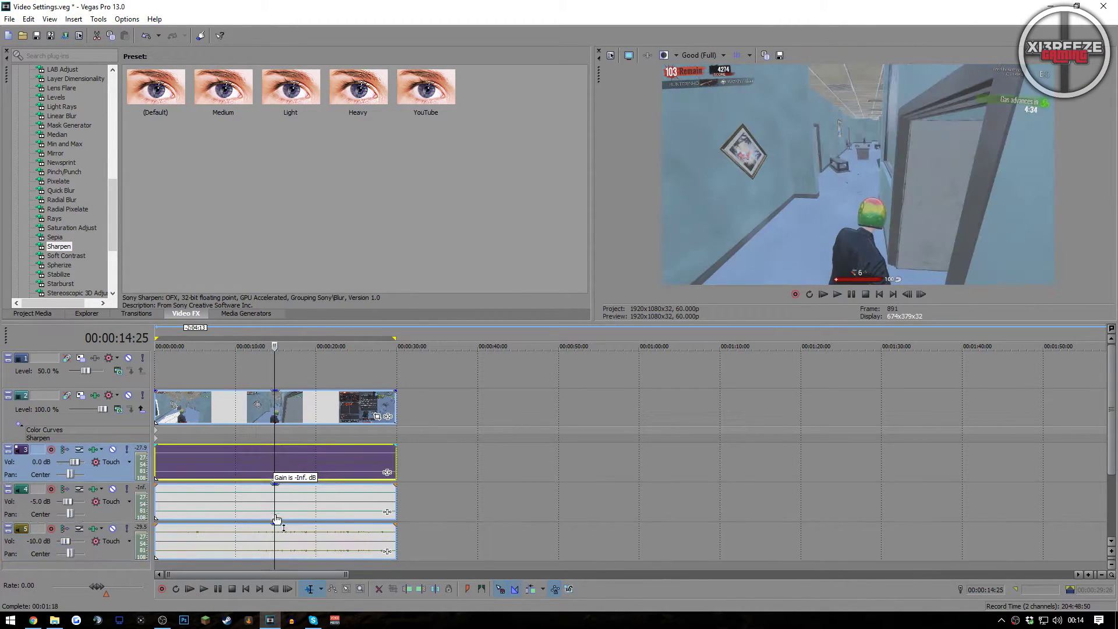
left_click(263, 544)
key("space")
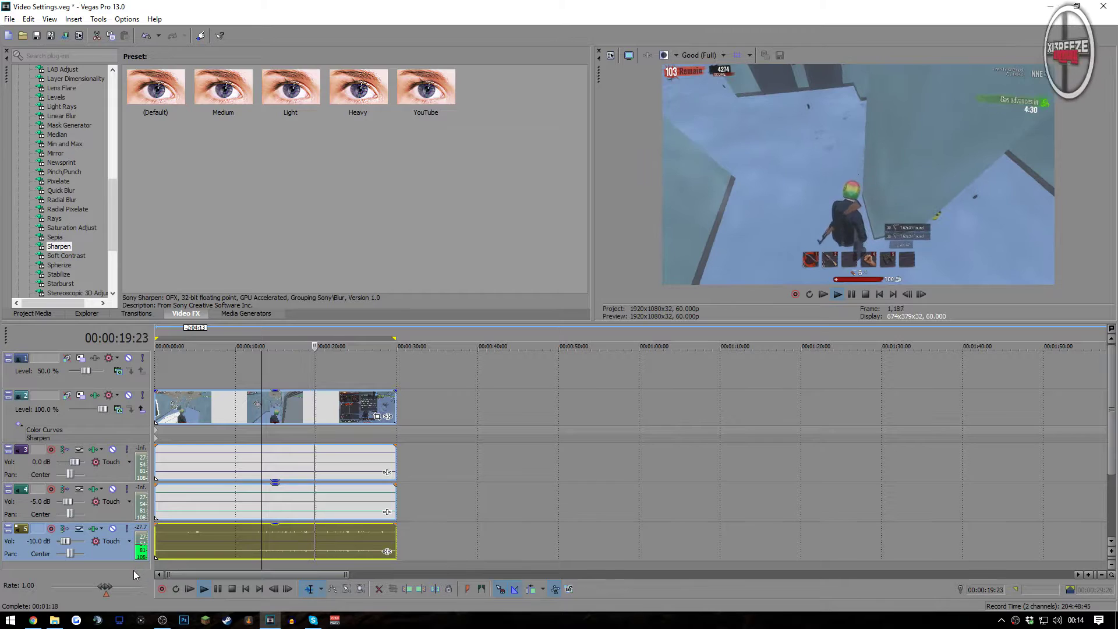
key("space")
double_click(283, 422)
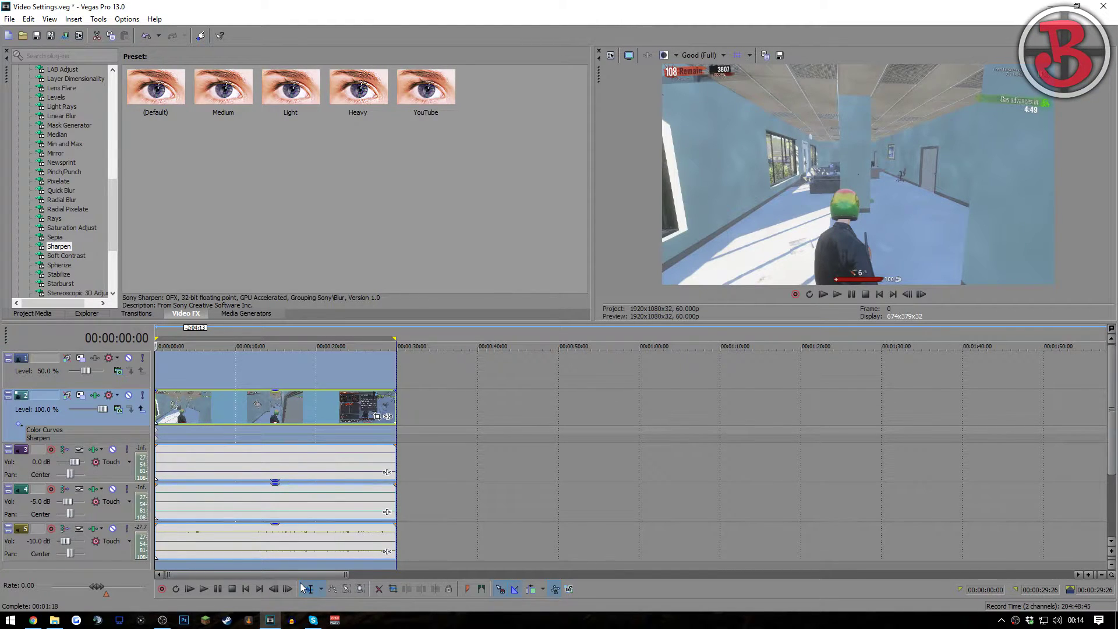
left_click(275, 495)
left_click(281, 472)
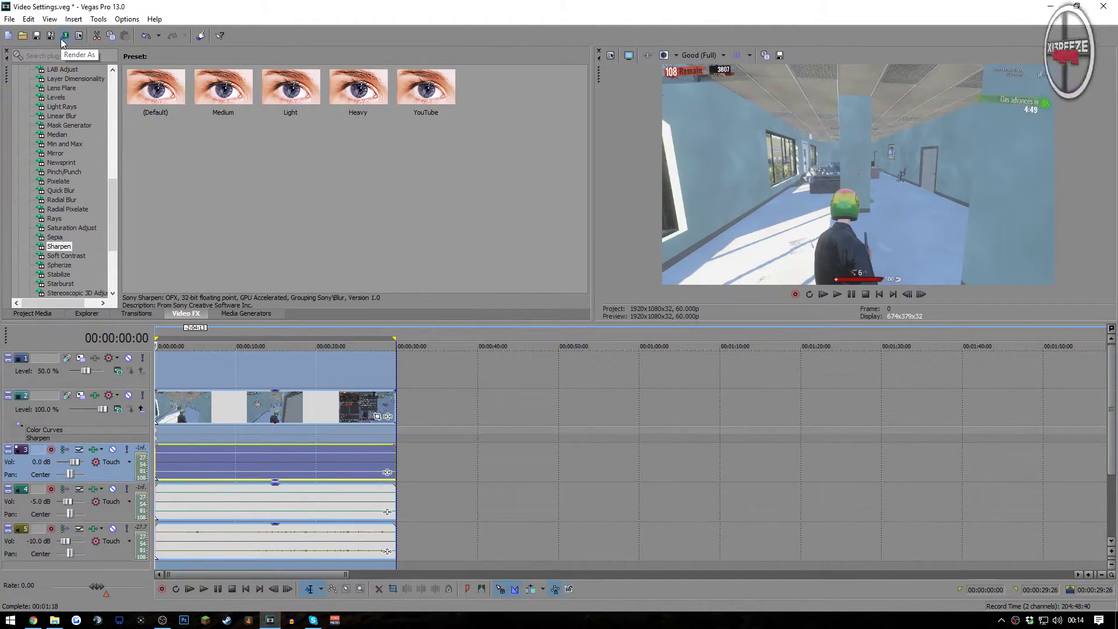
Step: In Render As, pass over the HD 1080p 60fps 20/26 Mbps templates and select YouTube HD 60
left_click(64, 36)
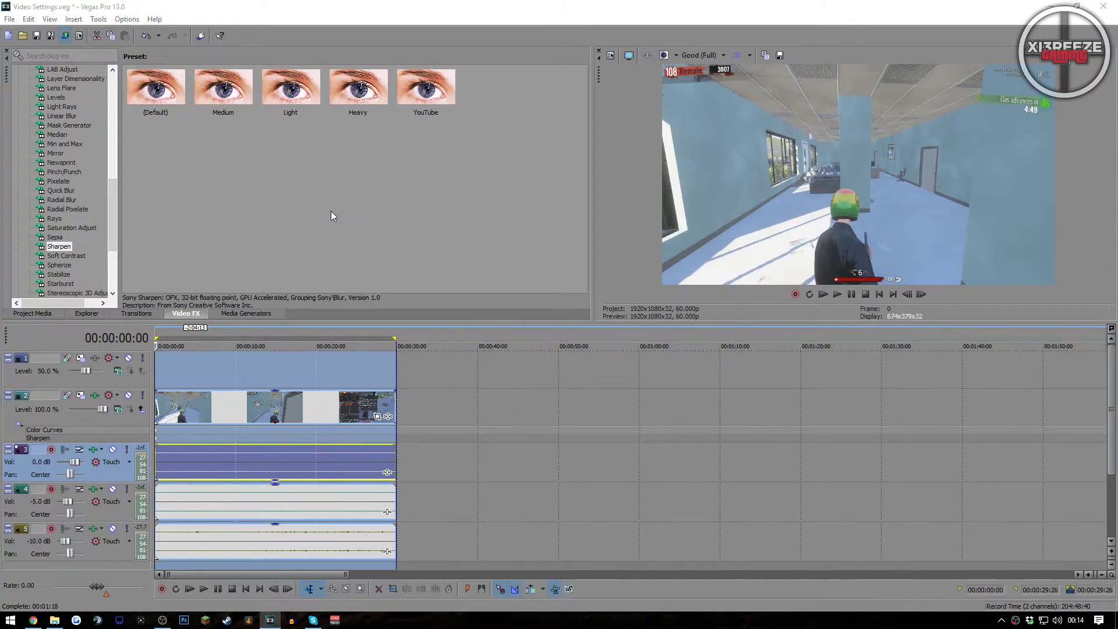
left_click_drag(368, 210, 570, 100)
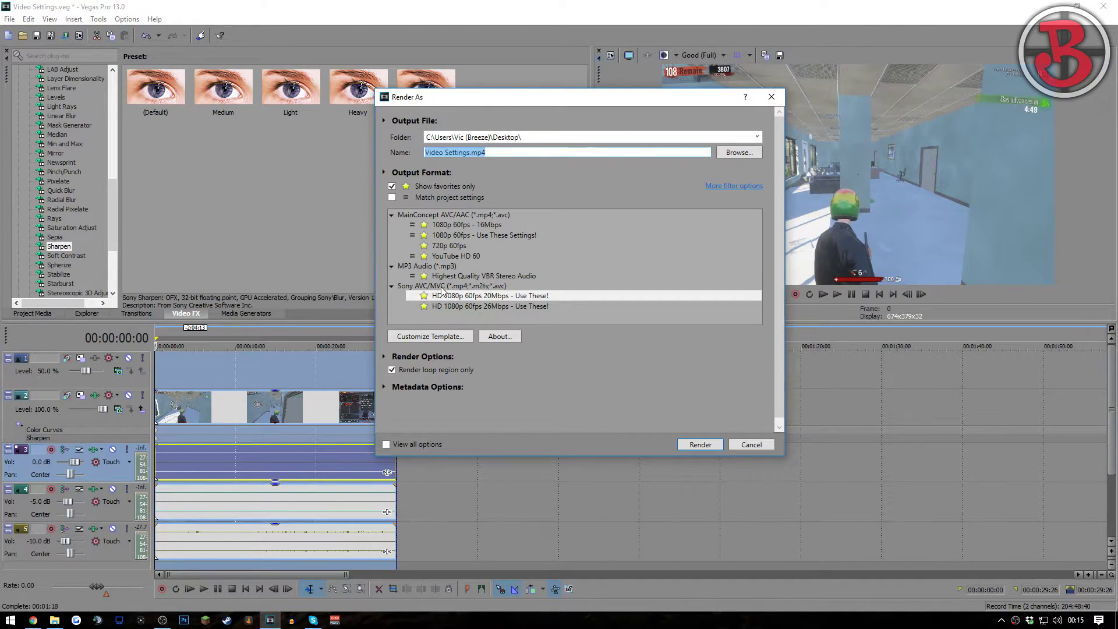
left_click(494, 297)
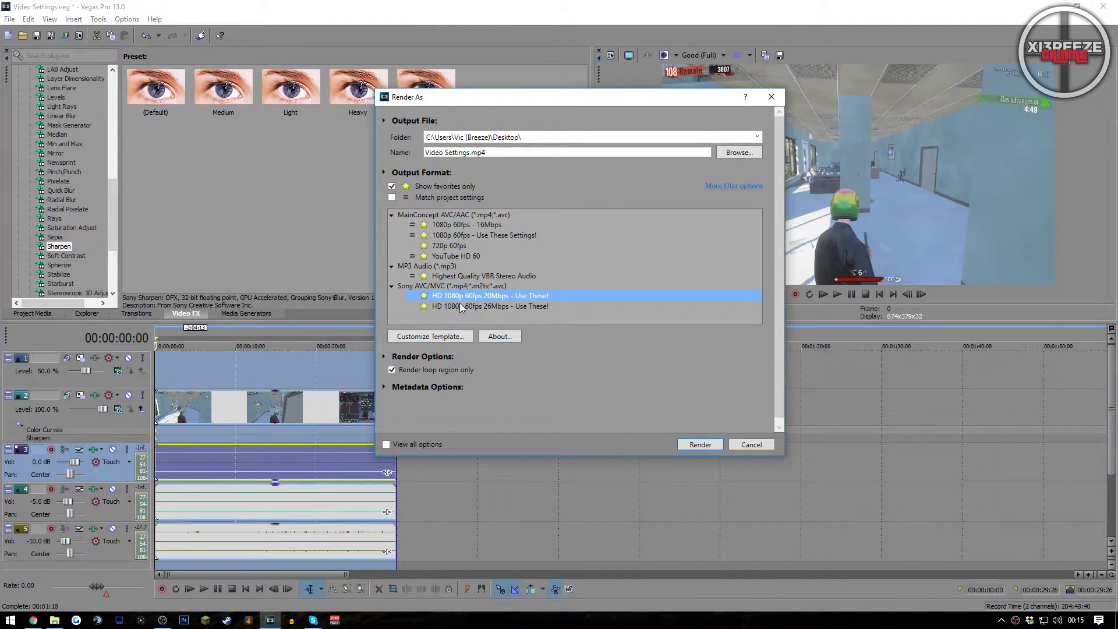
left_click(494, 306)
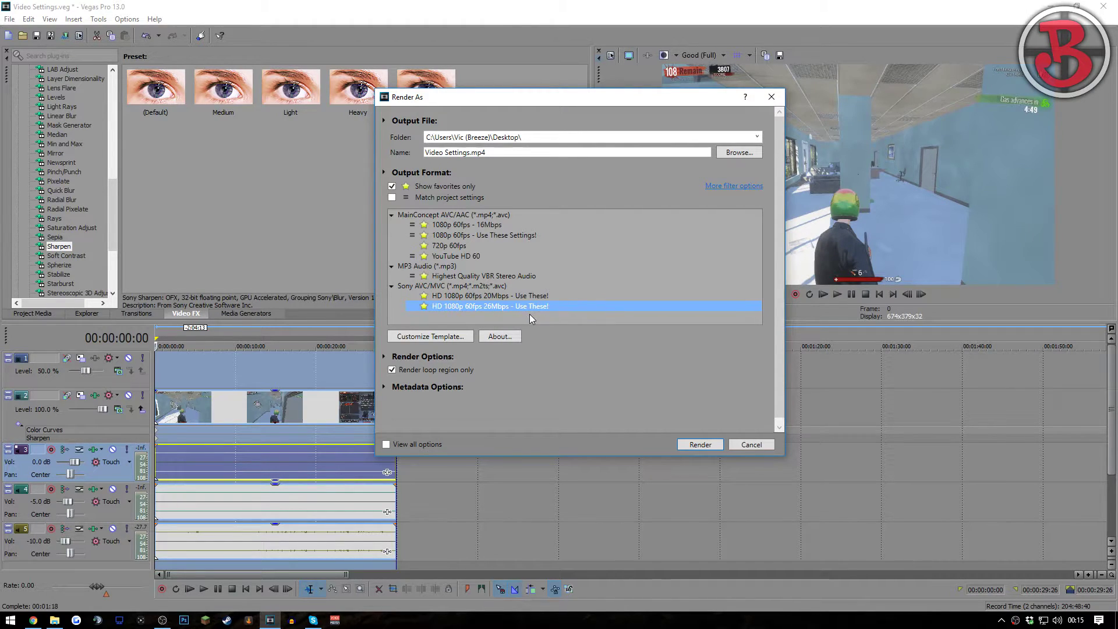
left_click(454, 256)
Step: Save a custom template based on Internet HD 1080p with the frame rate set to 60
left_click(428, 337)
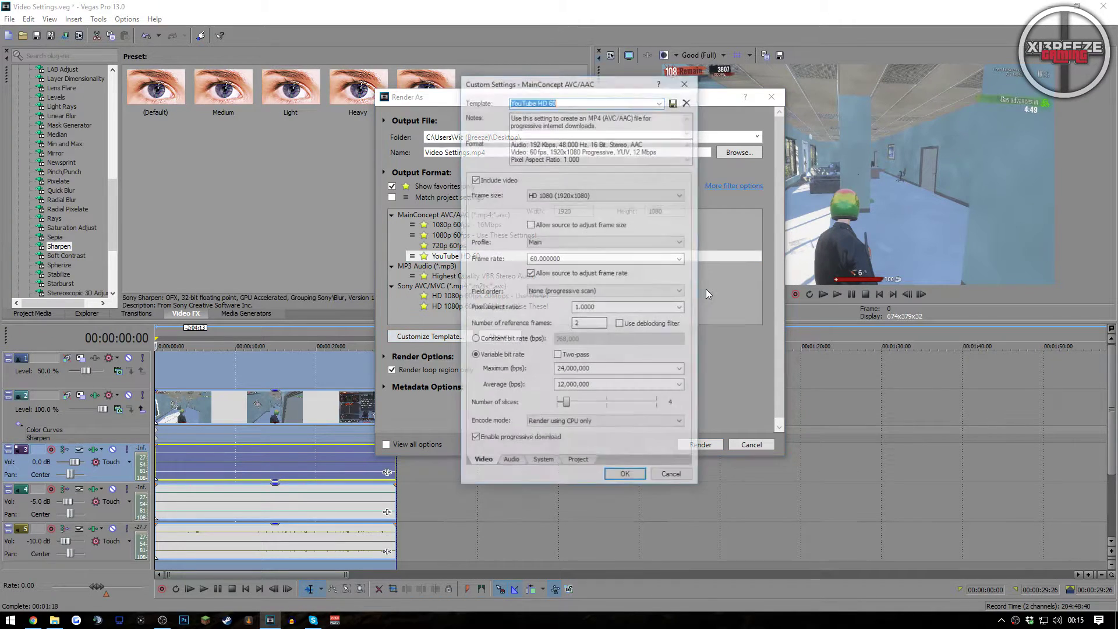
left_click_drag(605, 86, 240, 66)
left_click(301, 80)
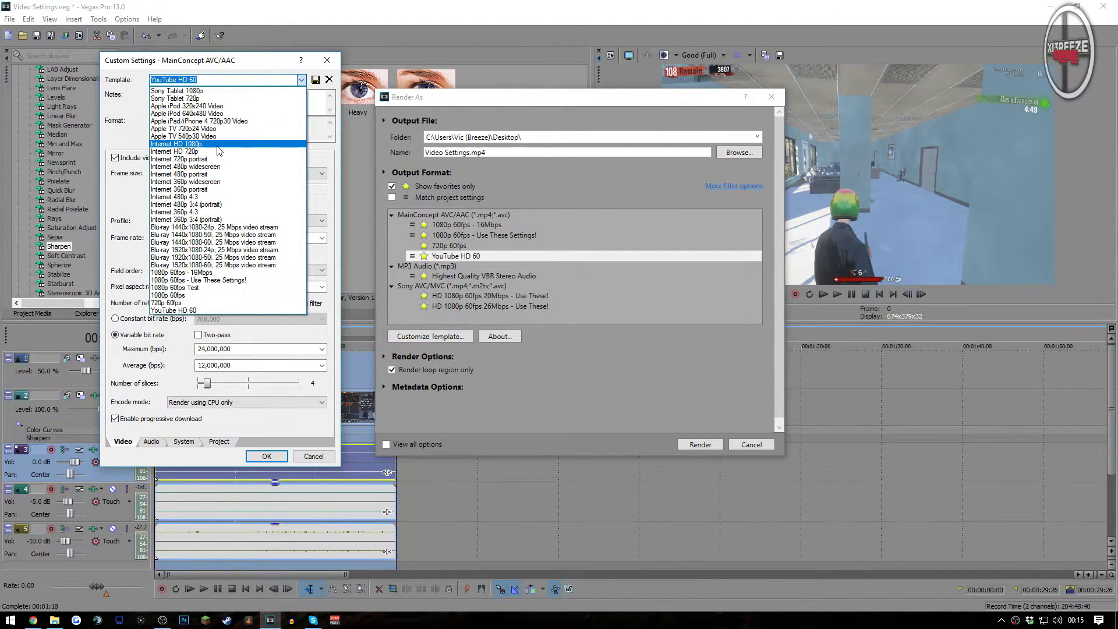
left_click(217, 145)
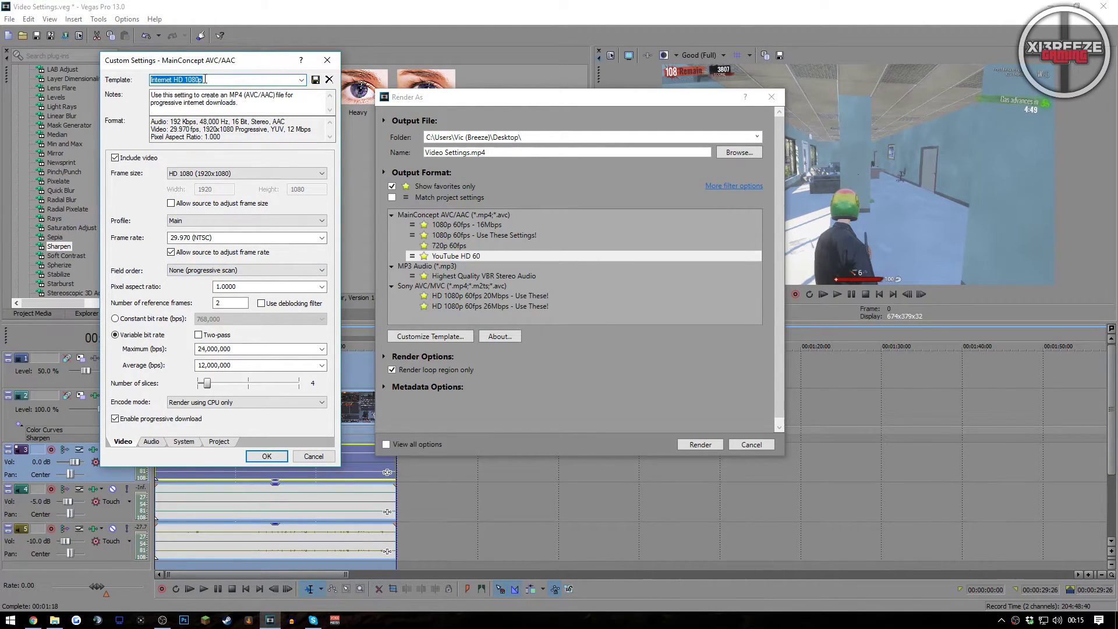
left_click(236, 238)
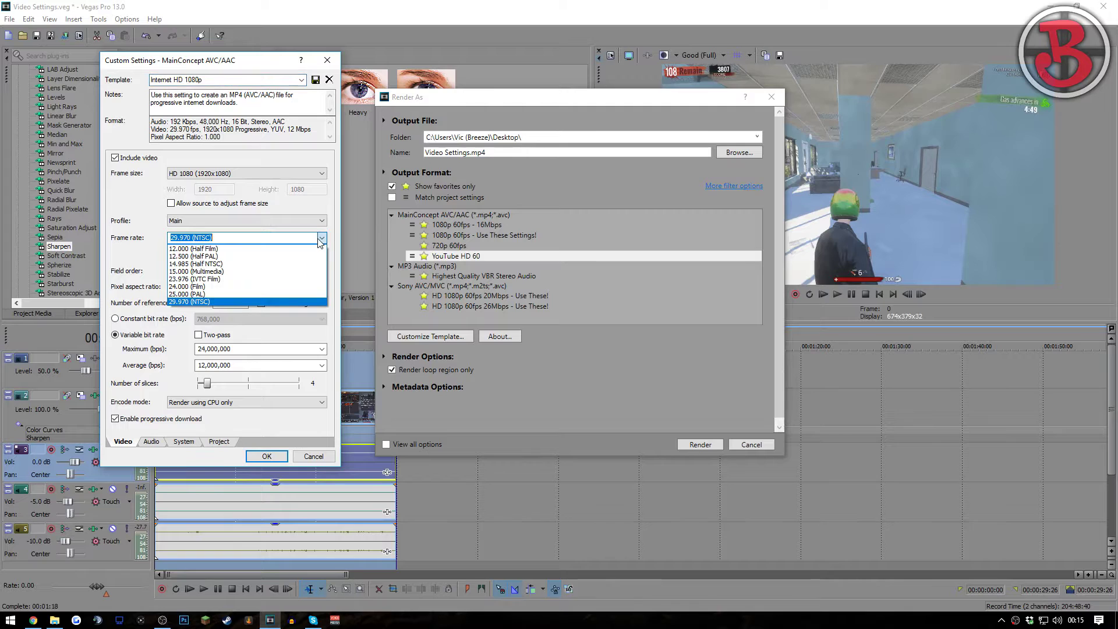
left_click(236, 238)
key("Return")
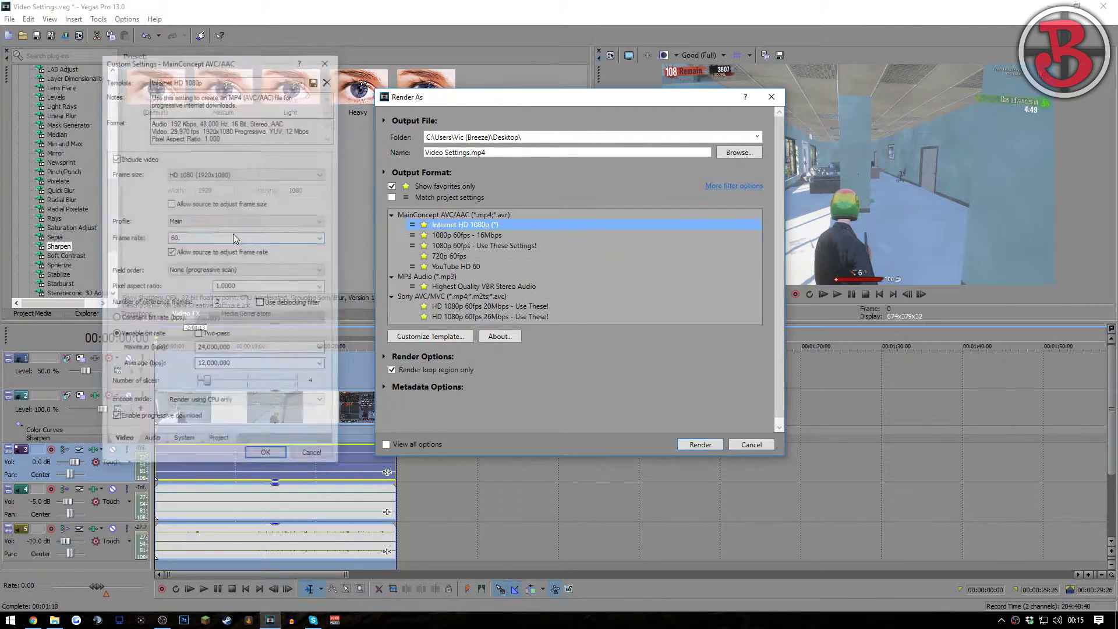
Step: Reopen the custom settings and load the YouTube HD 60 preset (HD 1080, 60 fps, 12,000,000 bps average)
left_click(425, 337)
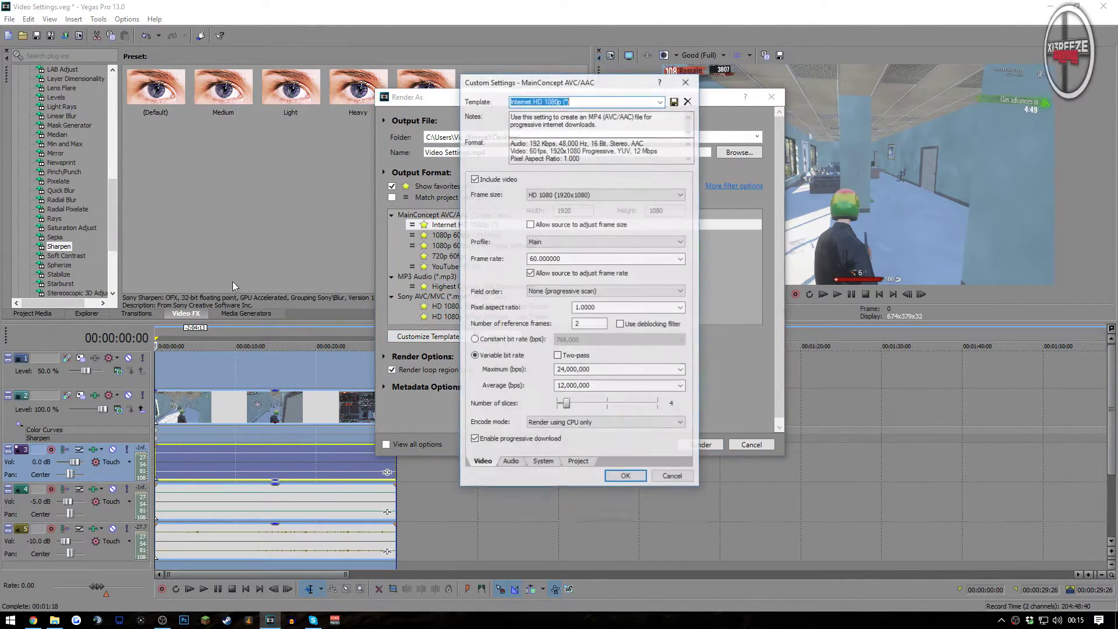
left_click(660, 101)
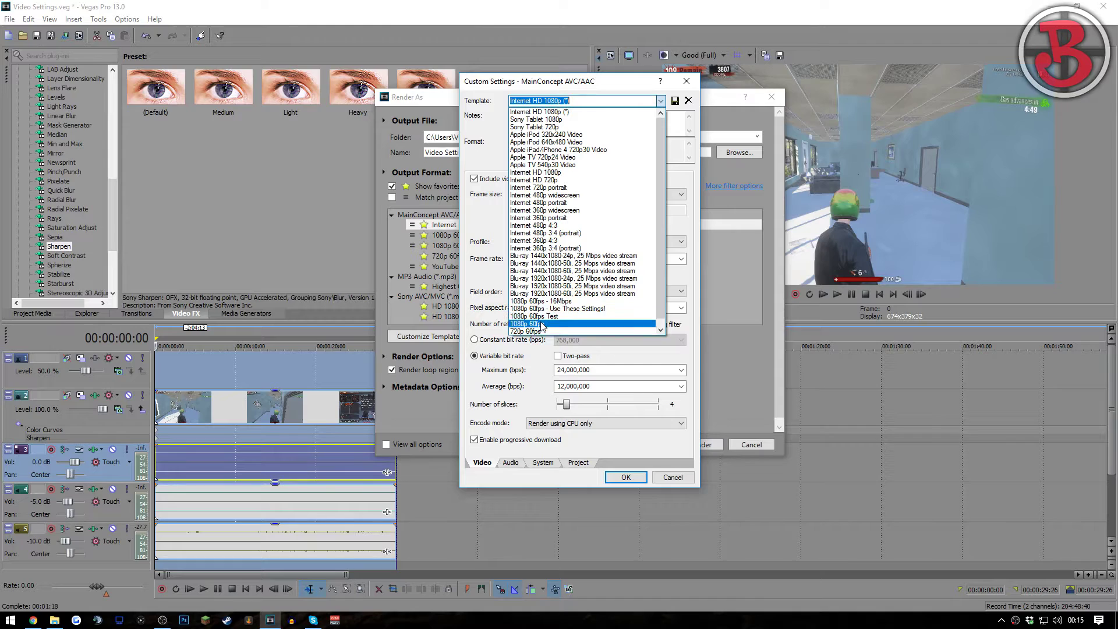
left_click(661, 330)
left_click(553, 331)
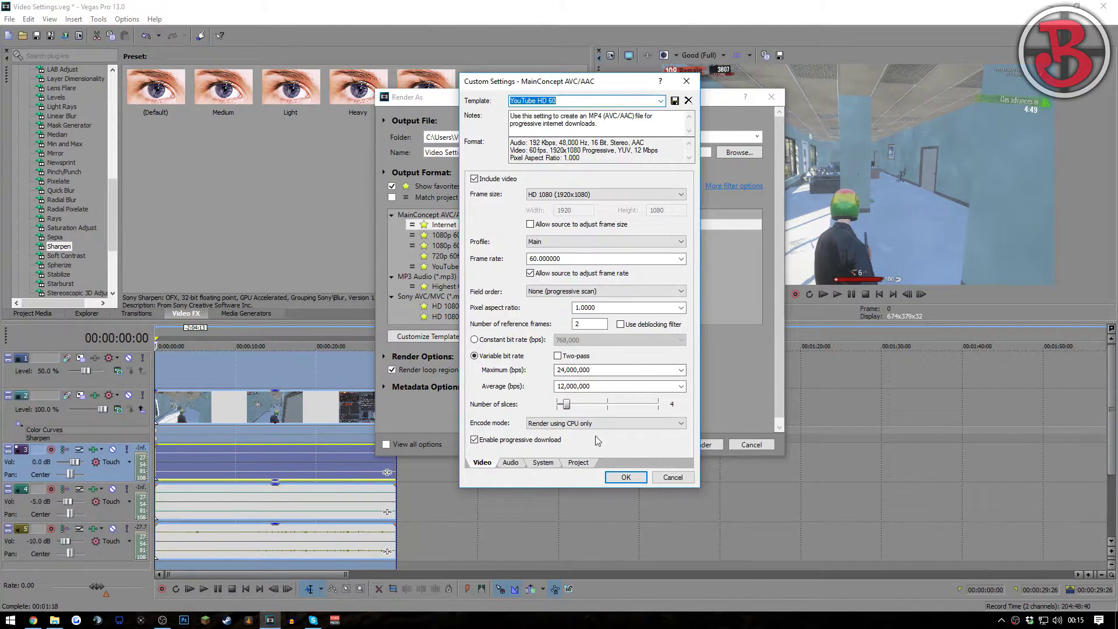
left_click_drag(562, 80, 213, 49)
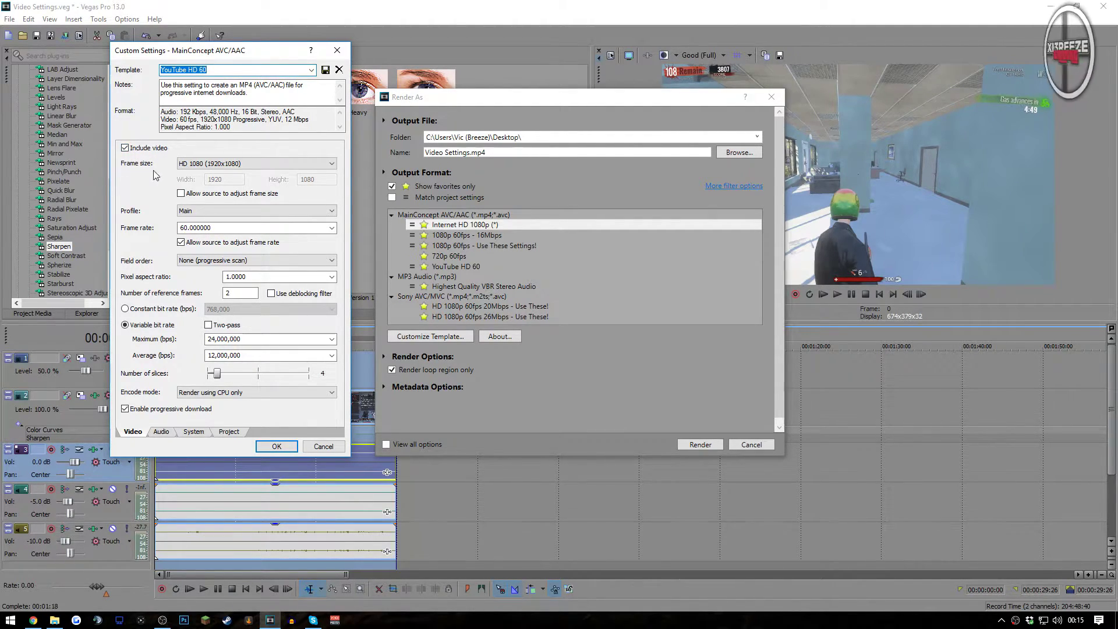
left_click(254, 164)
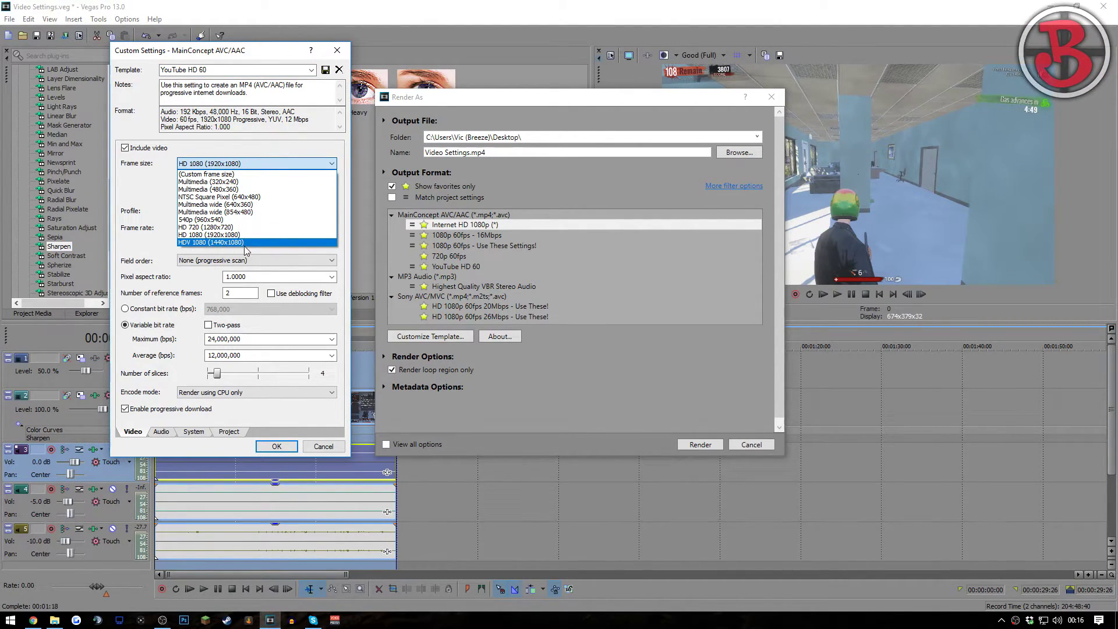
left_click(240, 164)
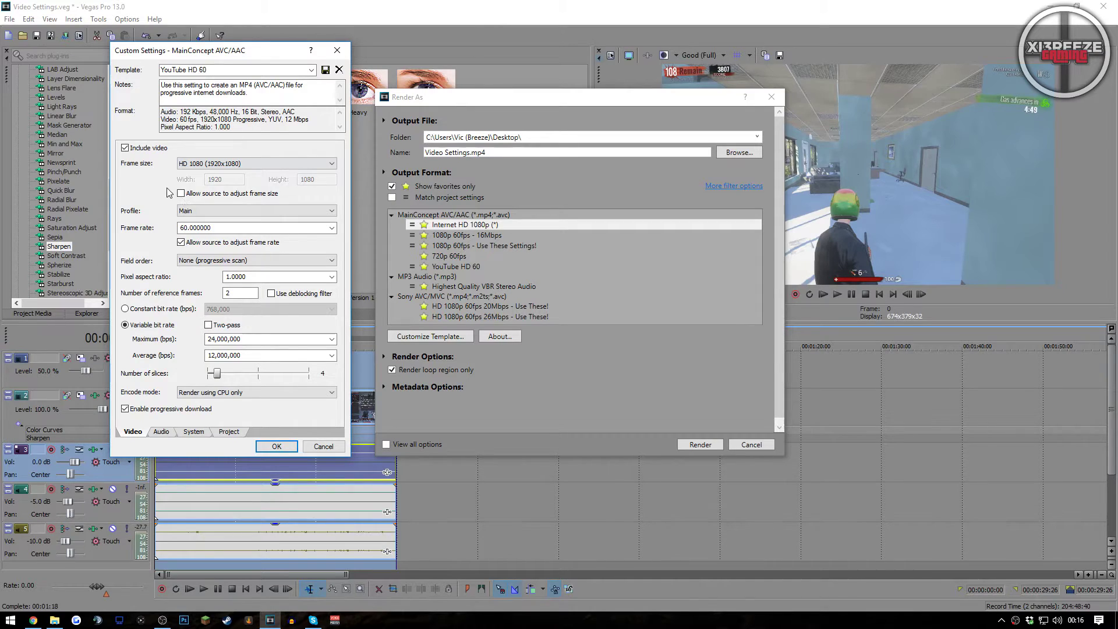
left_click(182, 210)
left_click(204, 229)
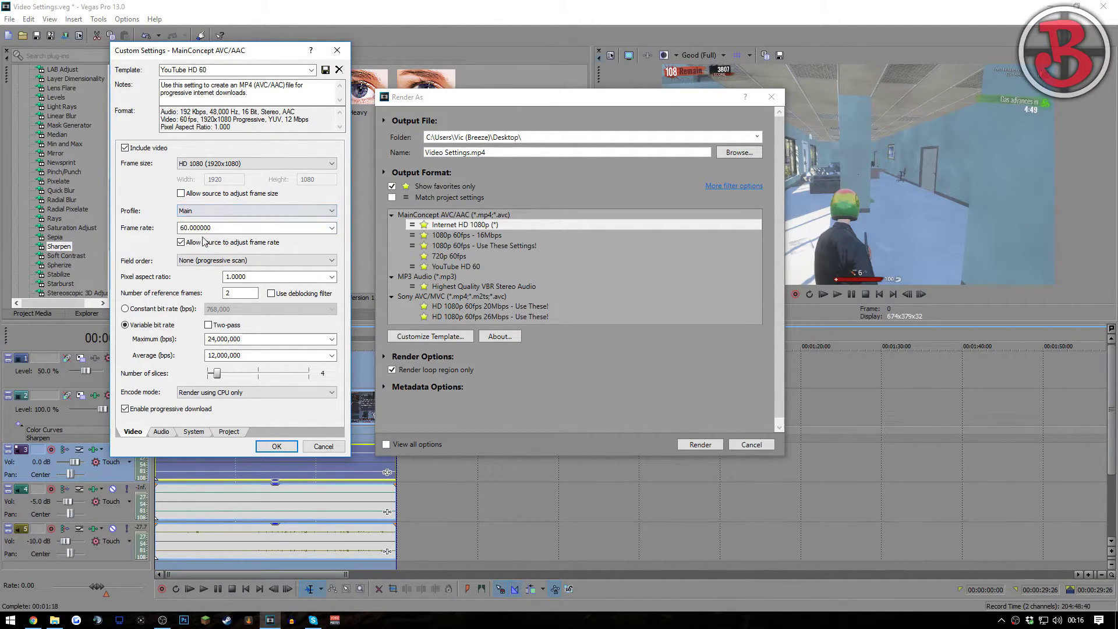
left_click(186, 228)
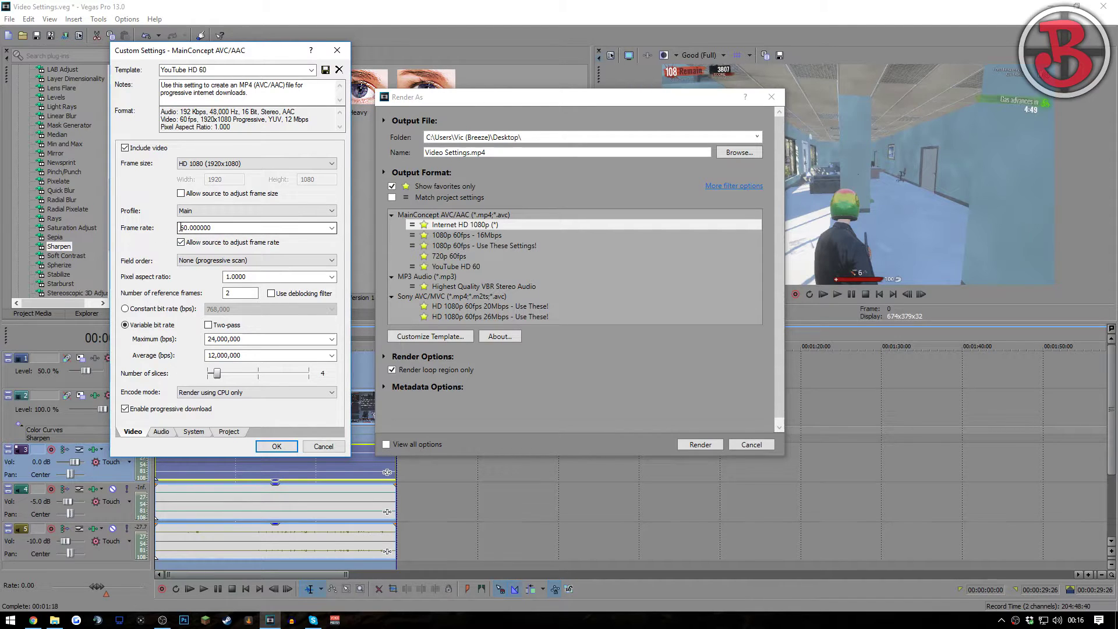
double_click(187, 228)
left_click(247, 227)
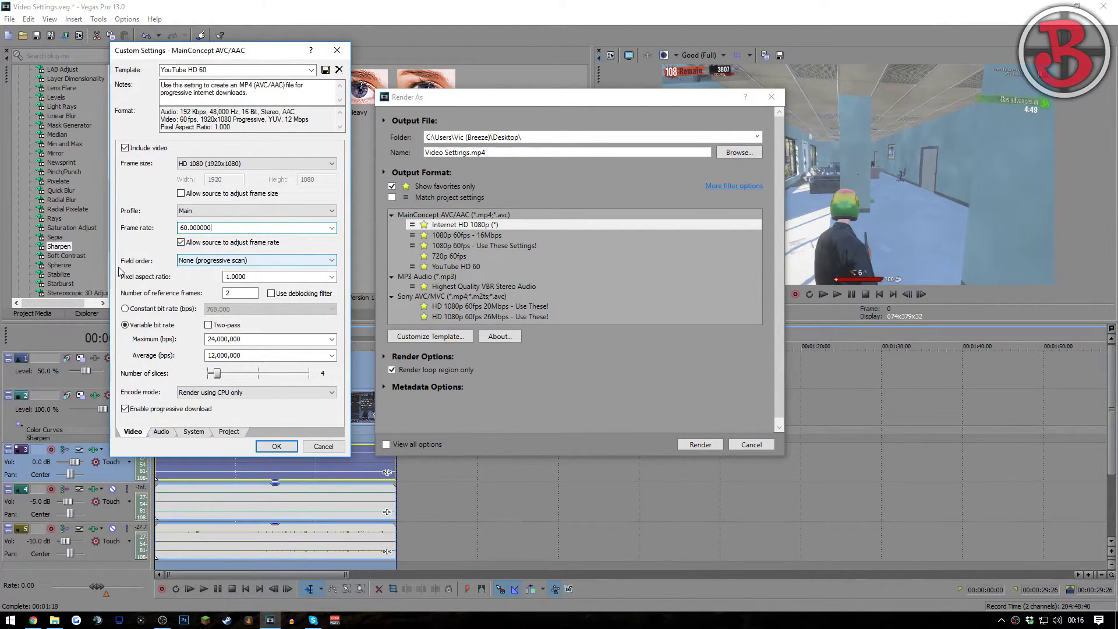
left_click(195, 262)
left_click(208, 266)
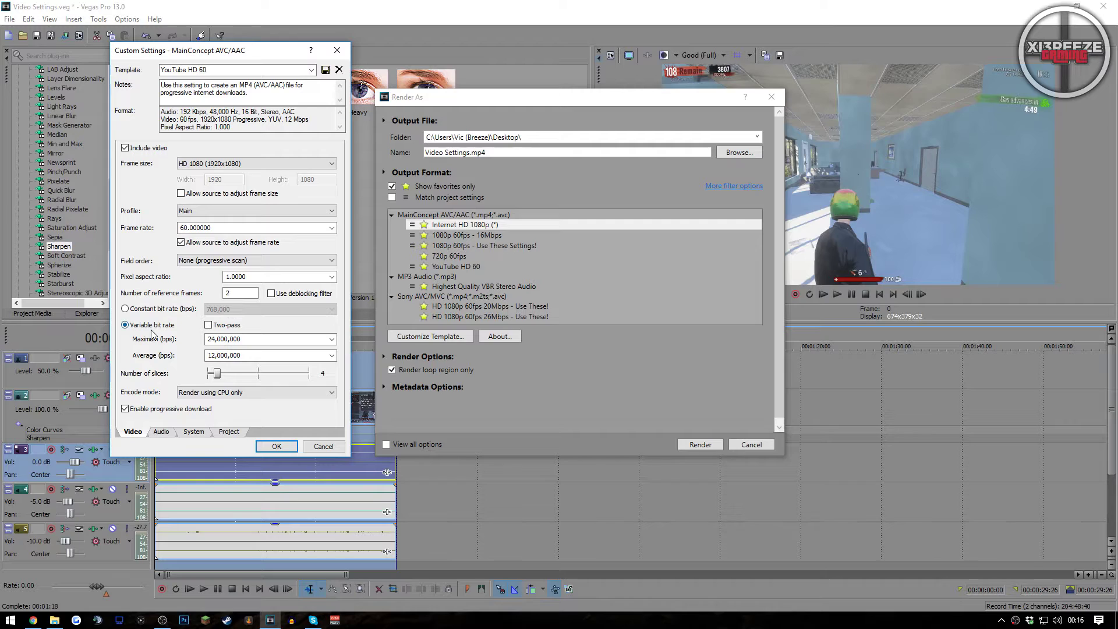
left_click(210, 339)
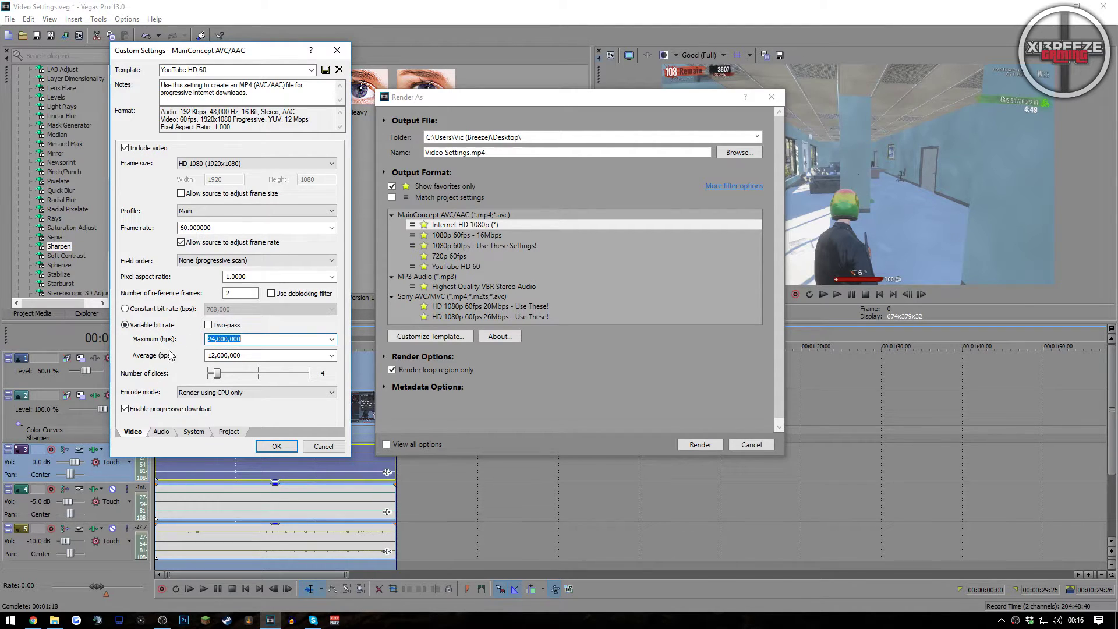
left_click(219, 339)
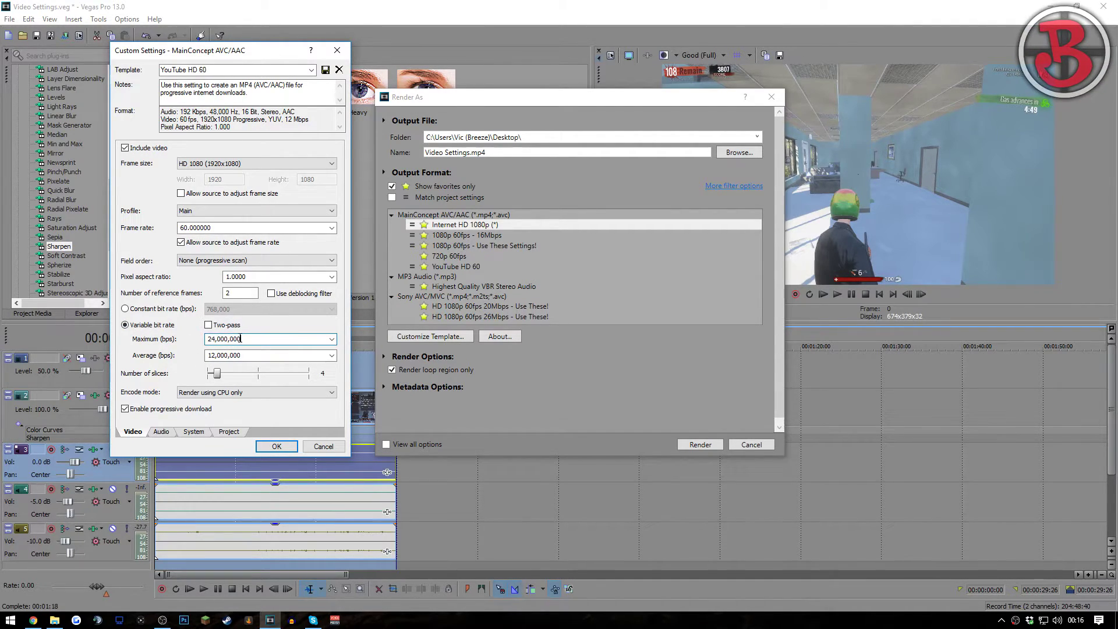
left_click(207, 359)
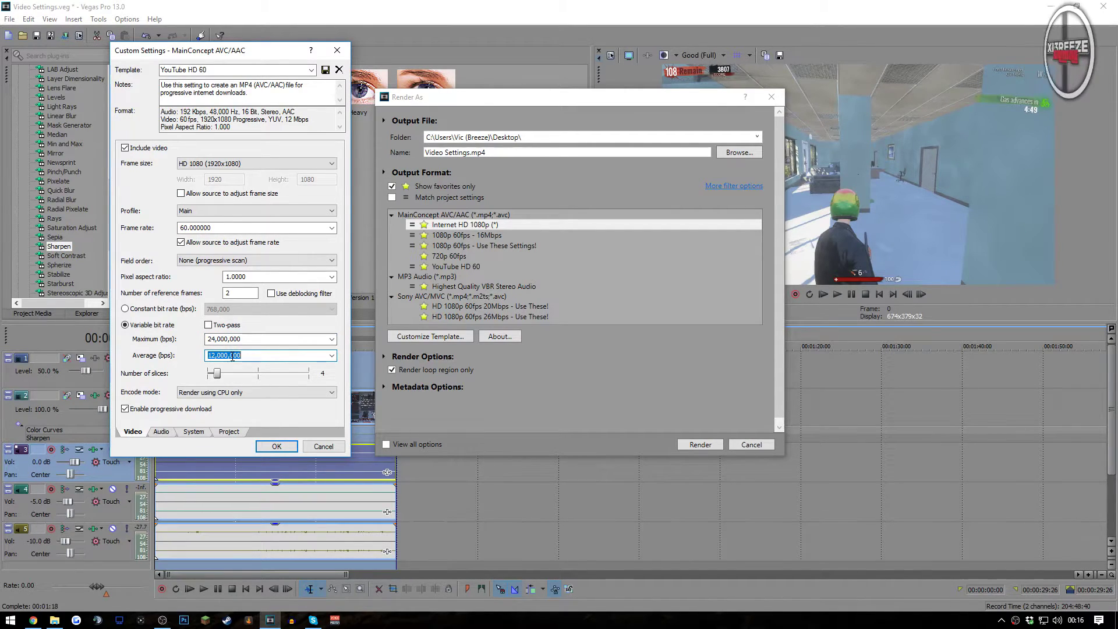
left_click(261, 352)
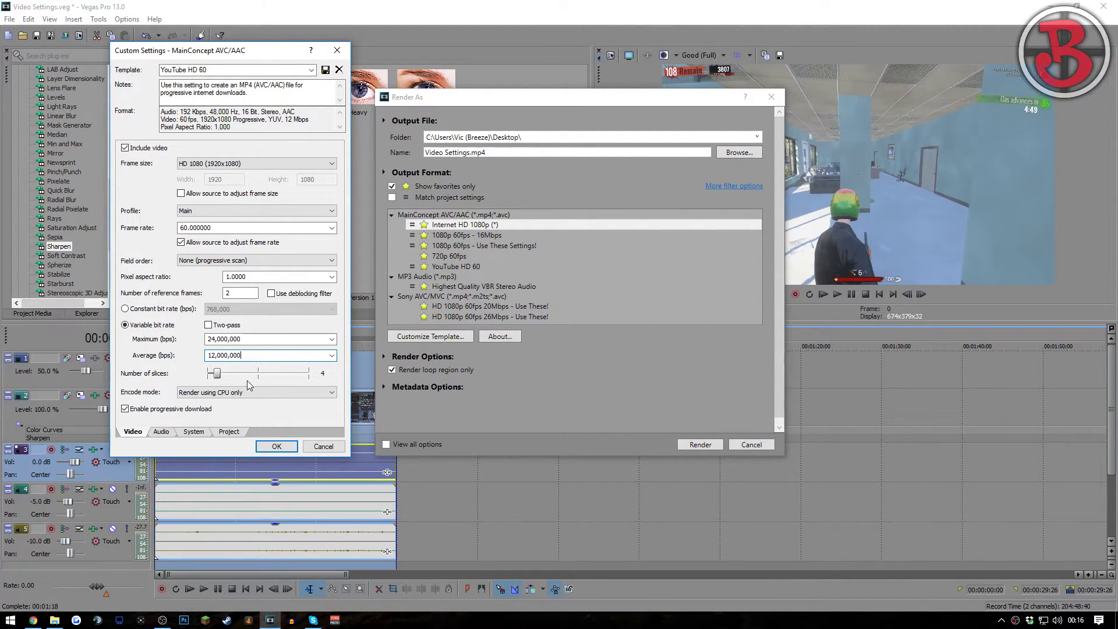
left_click(242, 396)
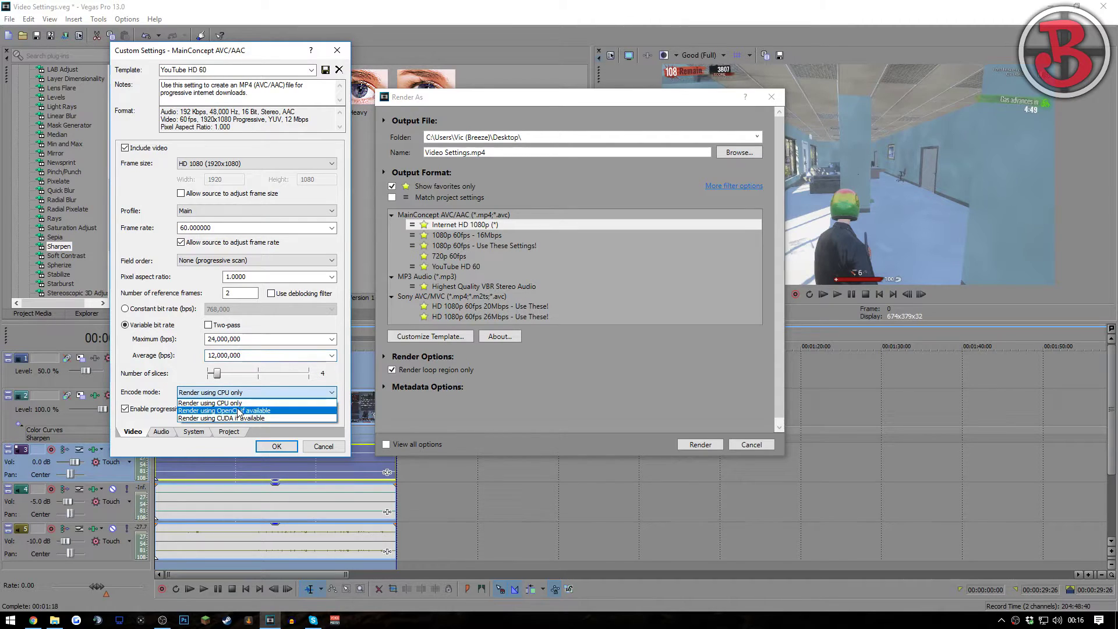
left_click(195, 371)
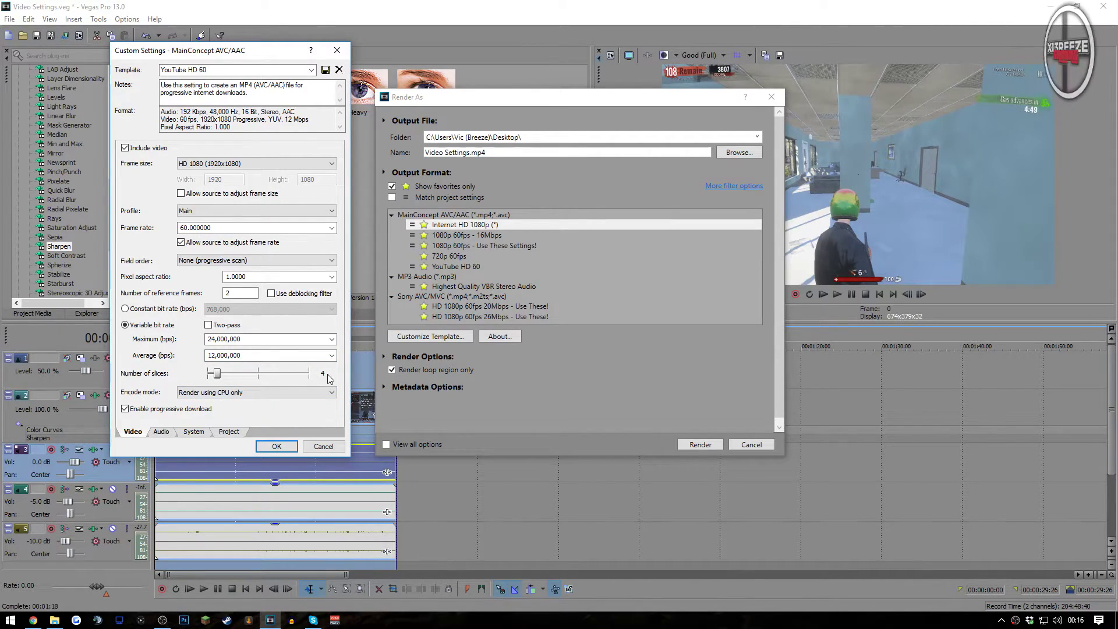
left_click(246, 391)
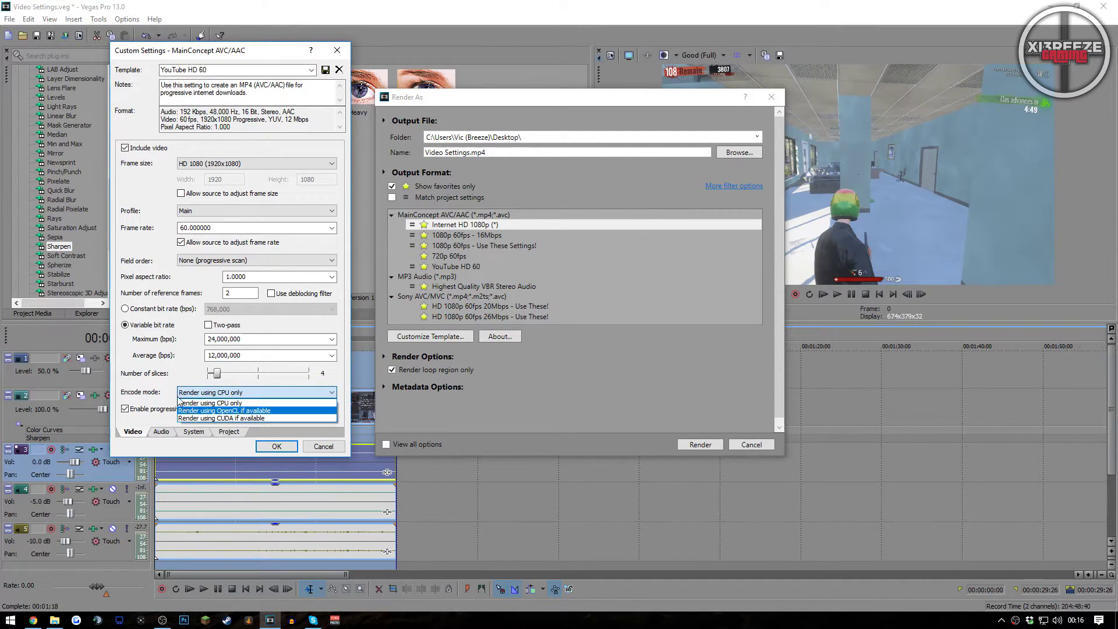
Step: Confirm CUDA availability in the System tab and set encode mode to 'Render using CUDA if available'
left_click(195, 433)
left_click(194, 432)
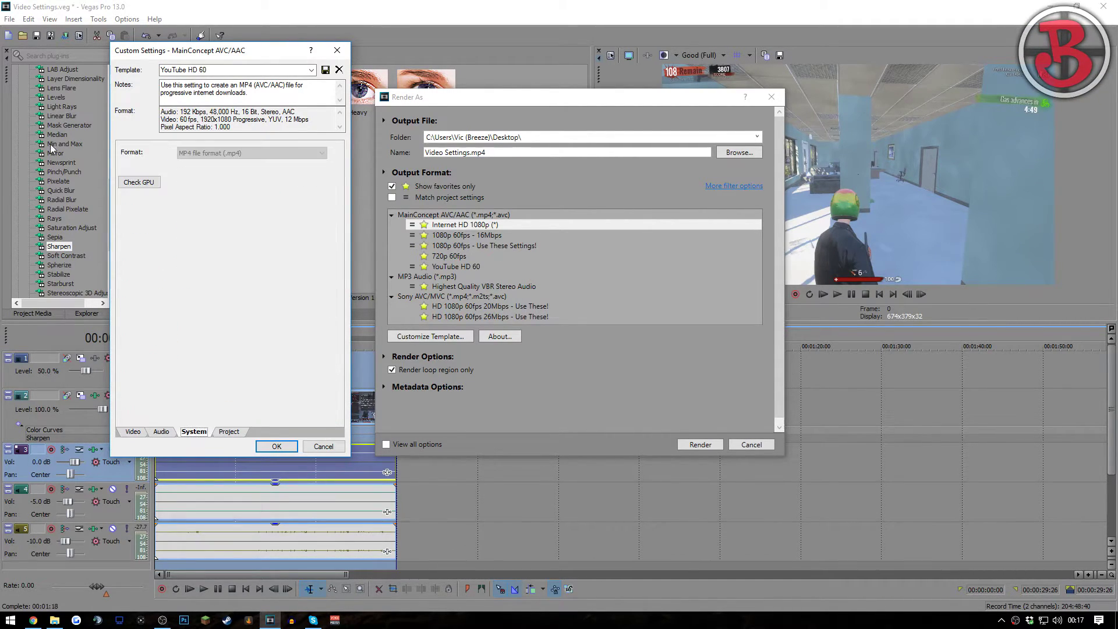
left_click(146, 187)
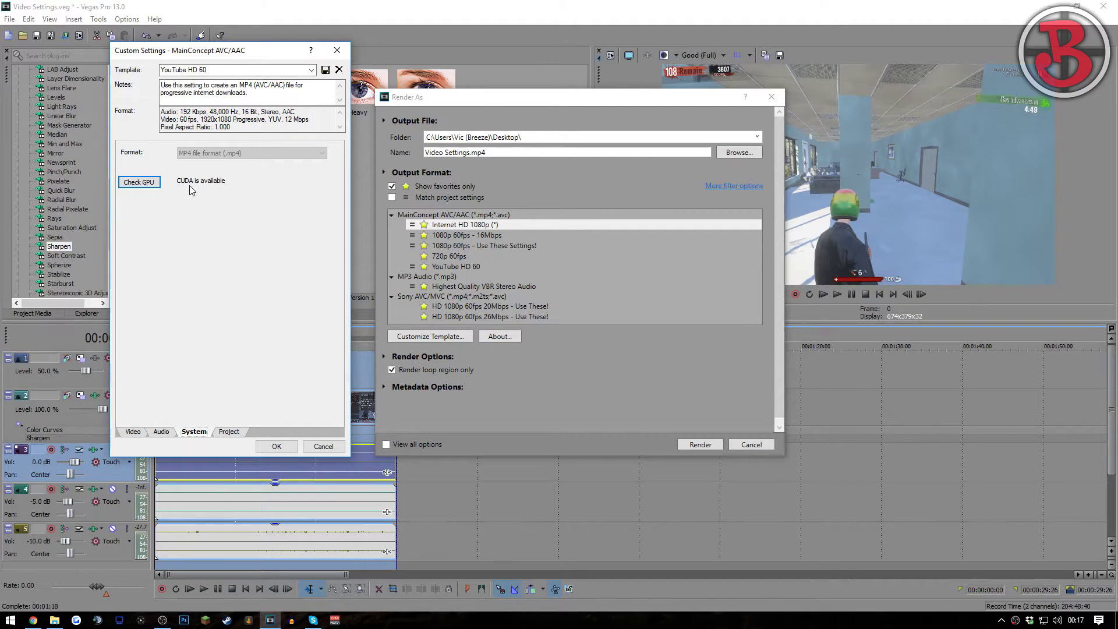
left_click(132, 432)
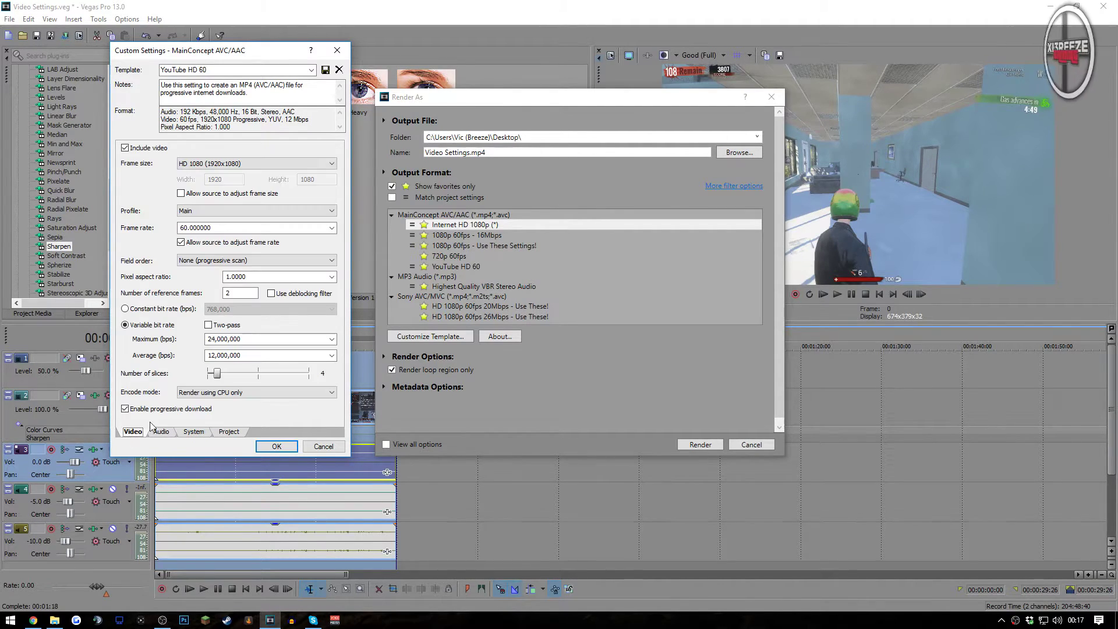
left_click(258, 395)
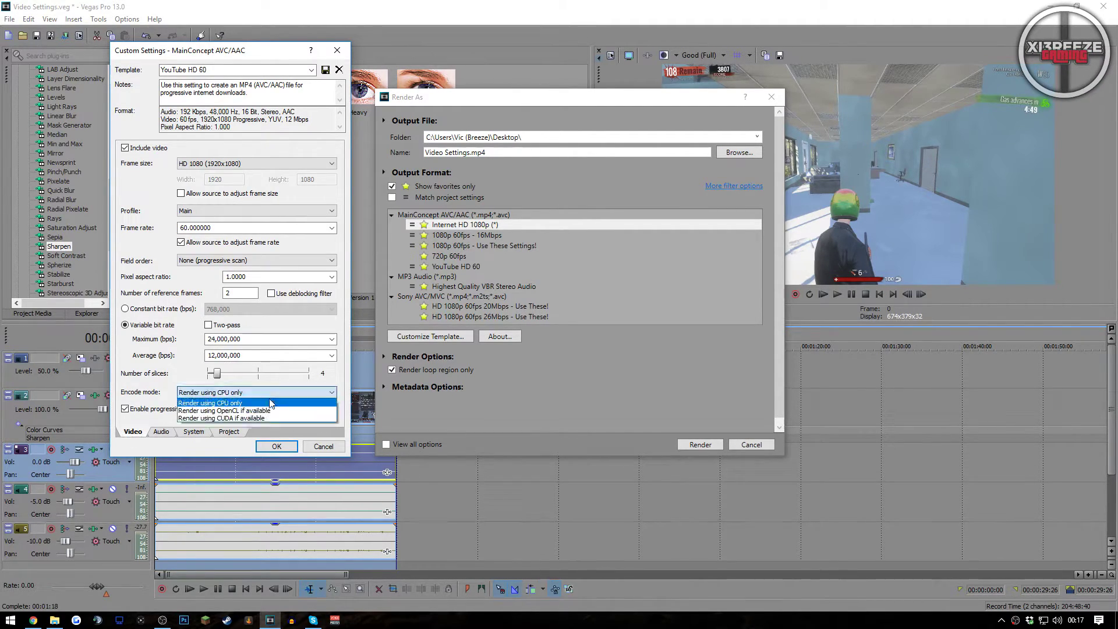
left_click(241, 417)
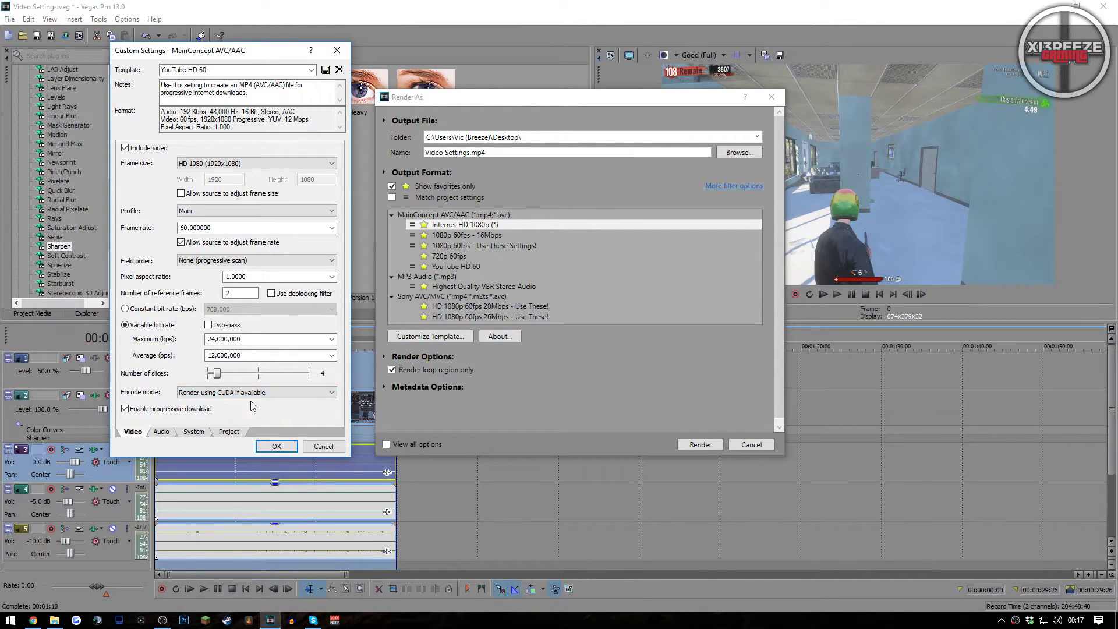
left_click(257, 393)
left_click(241, 418)
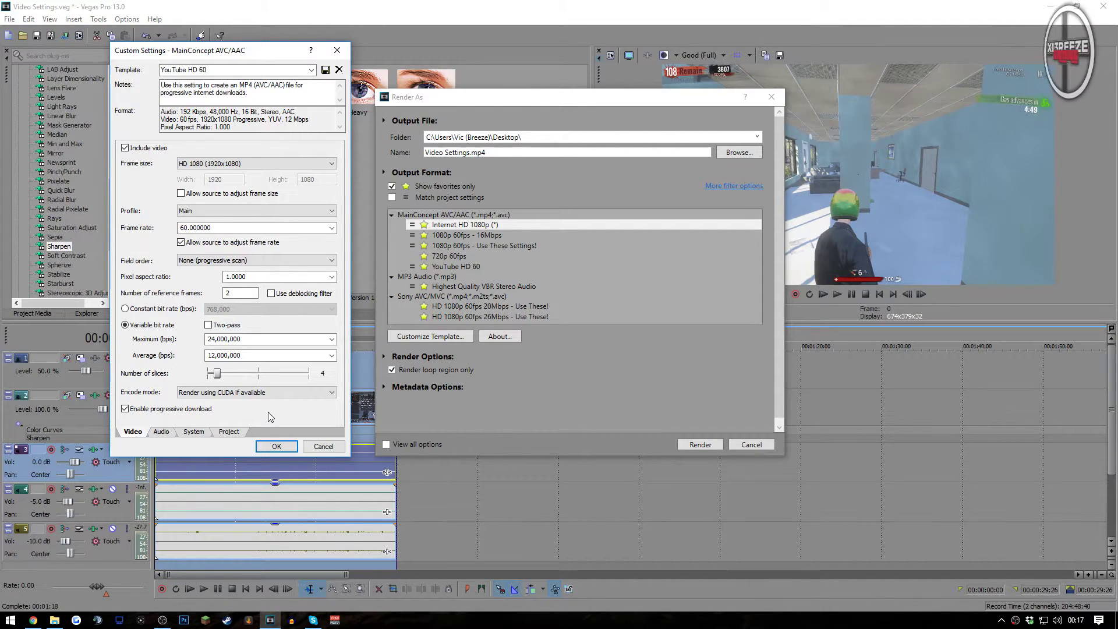
left_click(221, 393)
left_click(221, 397)
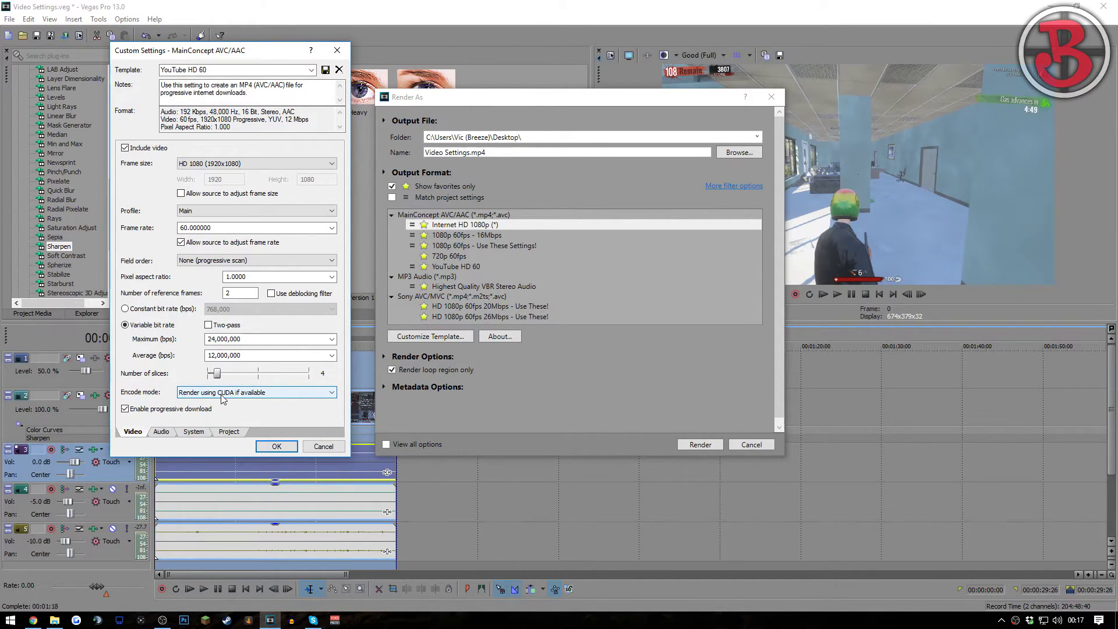
Step: Recheck that the video encode mode is still set to CUDA
left_click(162, 431)
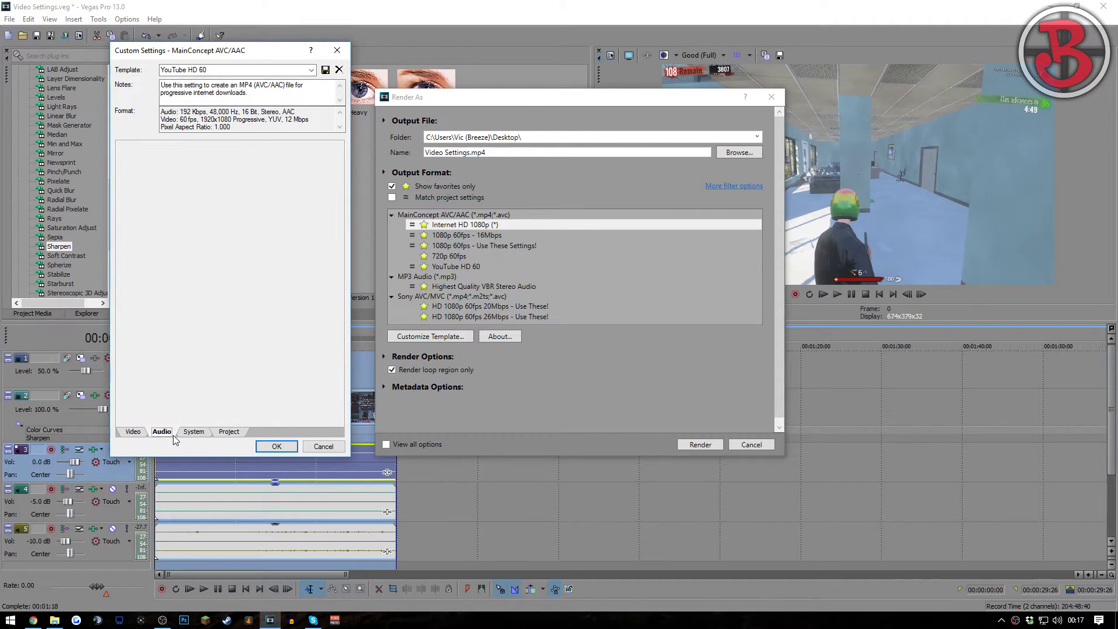
left_click(132, 433)
left_click(242, 392)
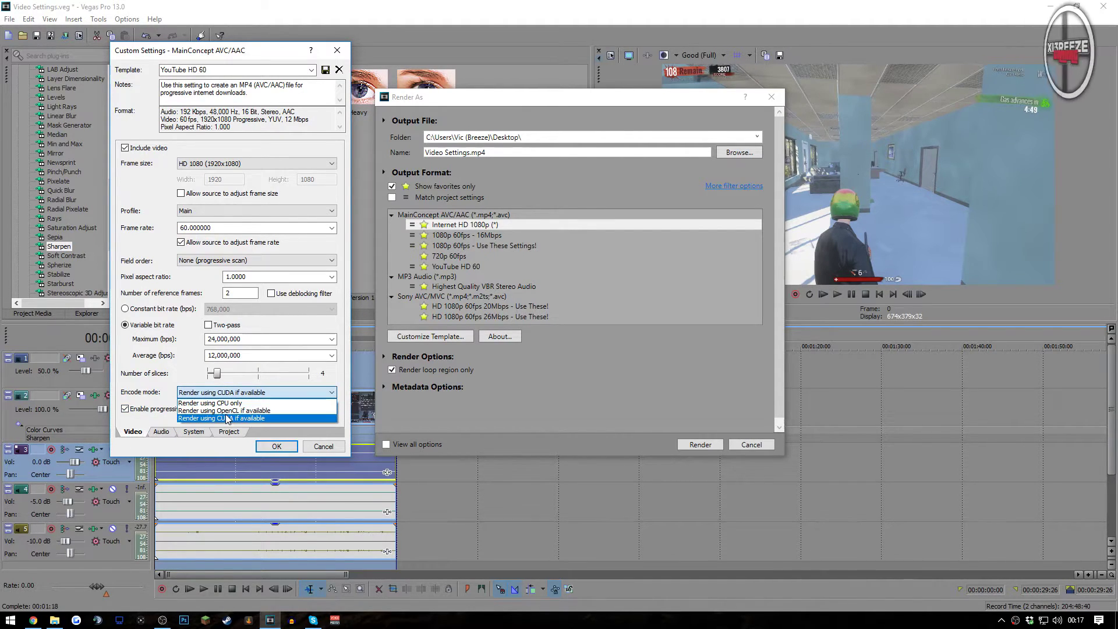
left_click(226, 420)
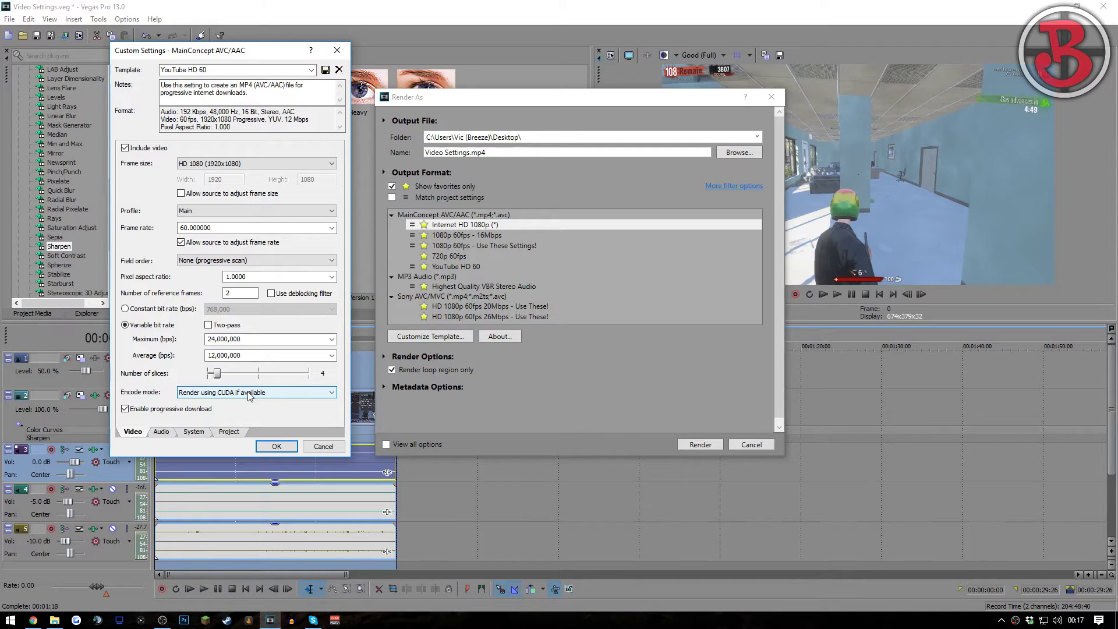
Step: Set the template's audio bit rate to 384,000 bps and view the Project rendering settings
left_click(164, 432)
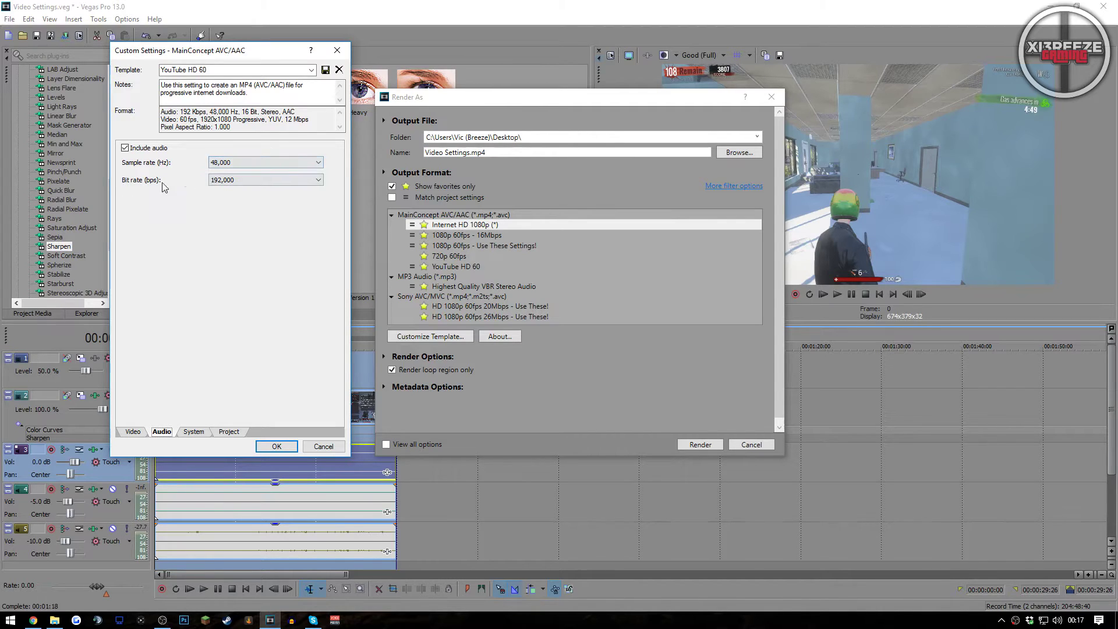
left_click(274, 180)
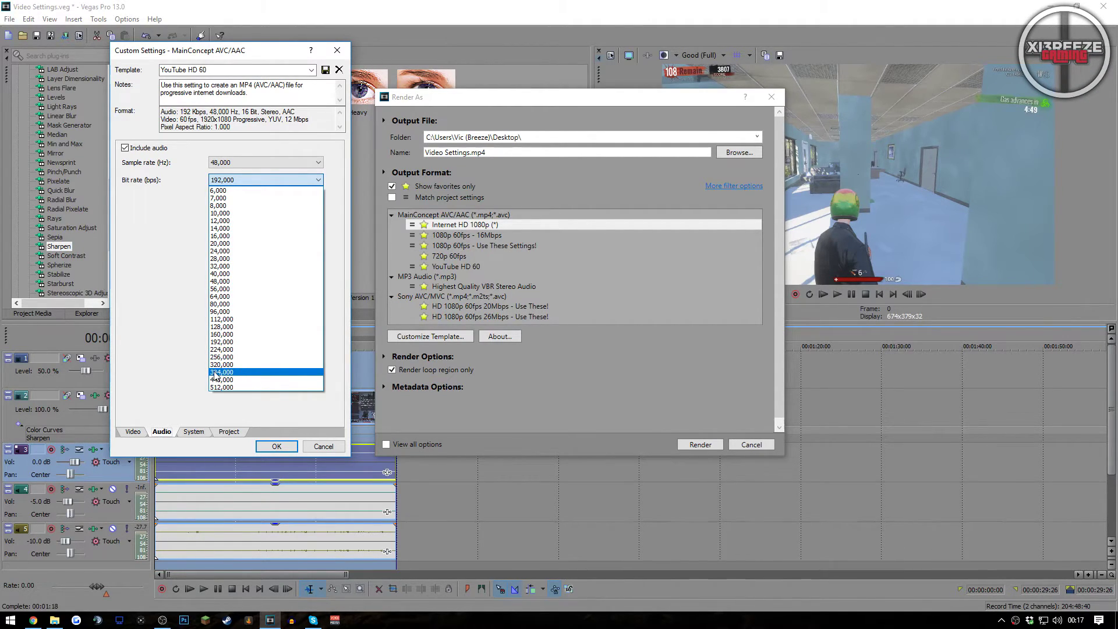
left_click(241, 373)
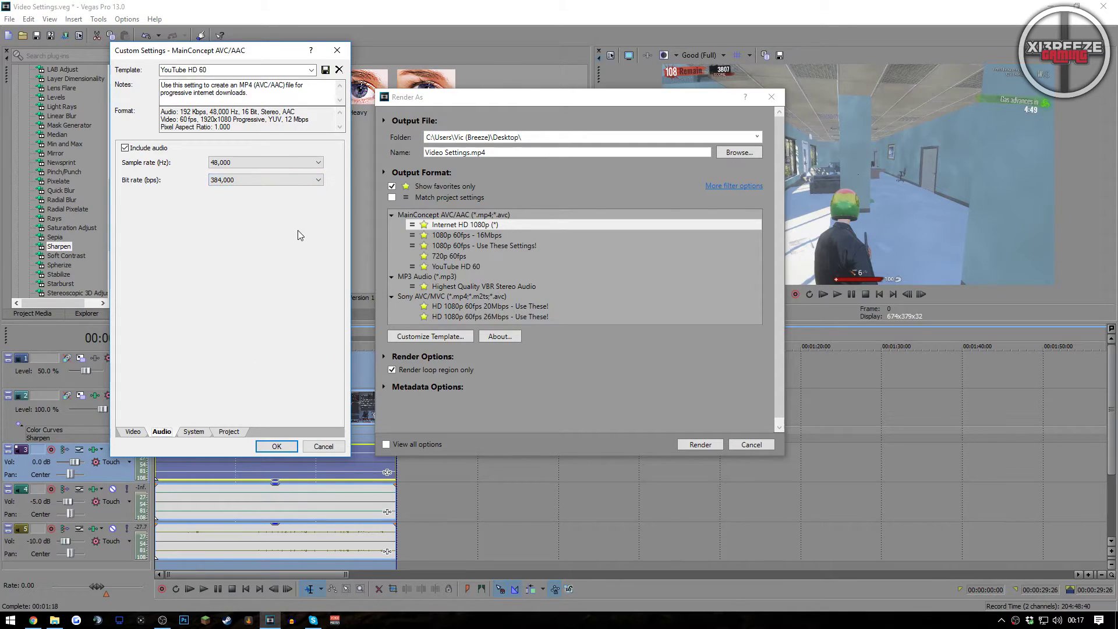
left_click(256, 180)
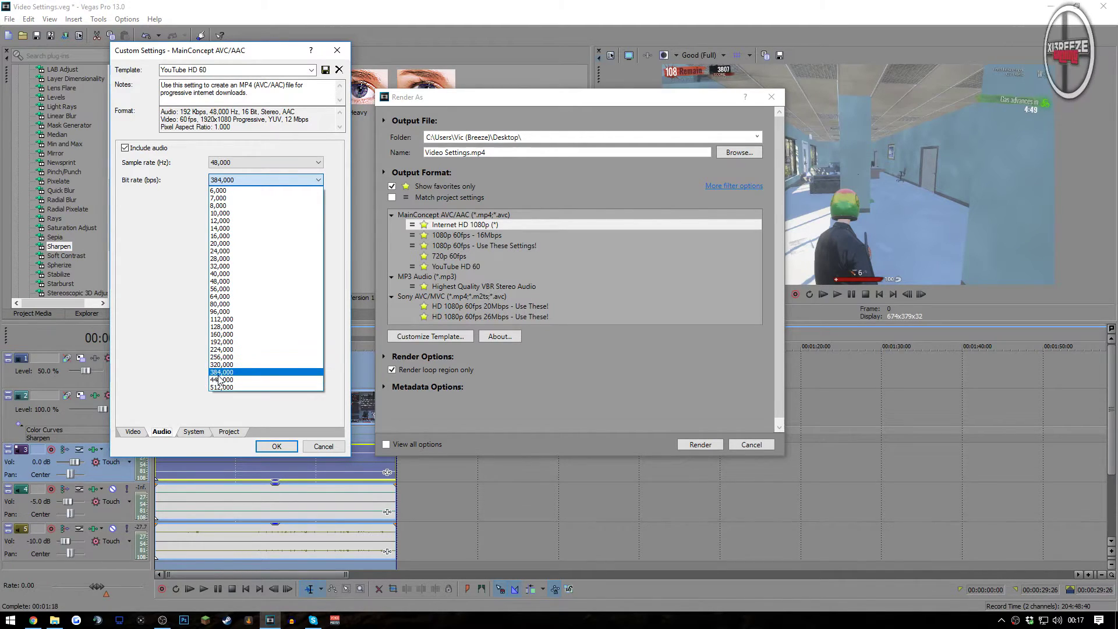
left_click(252, 163)
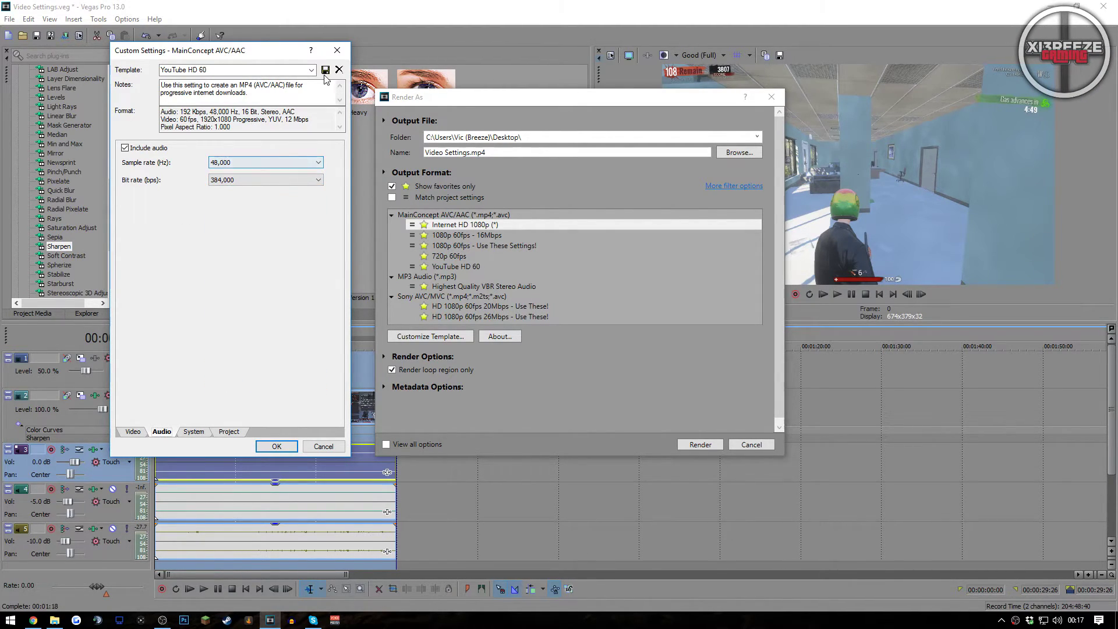
left_click(228, 432)
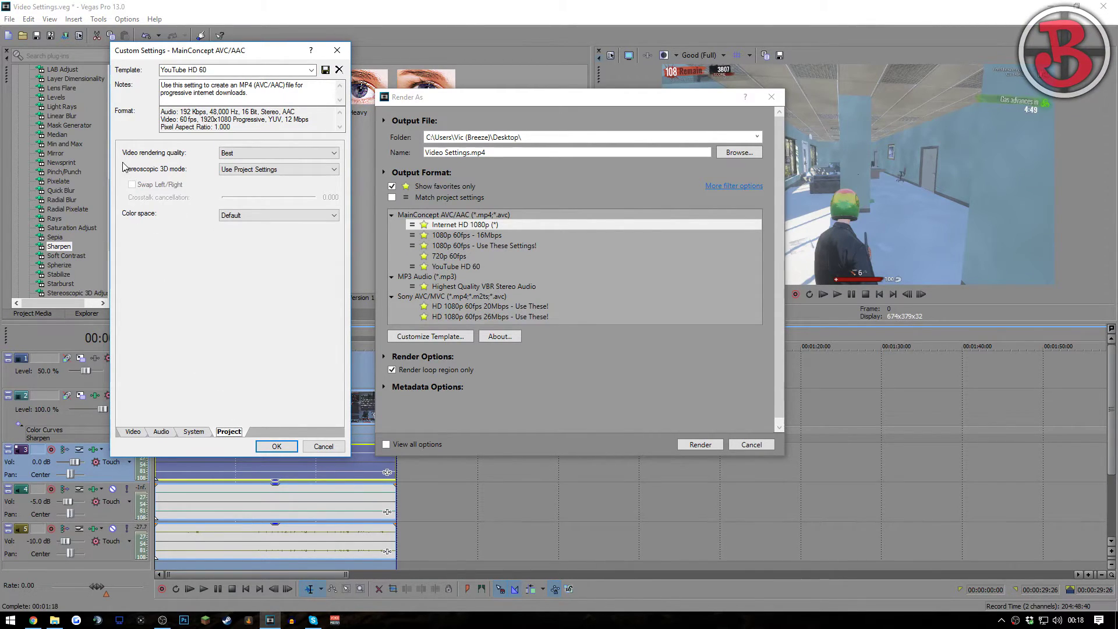
left_click(252, 152)
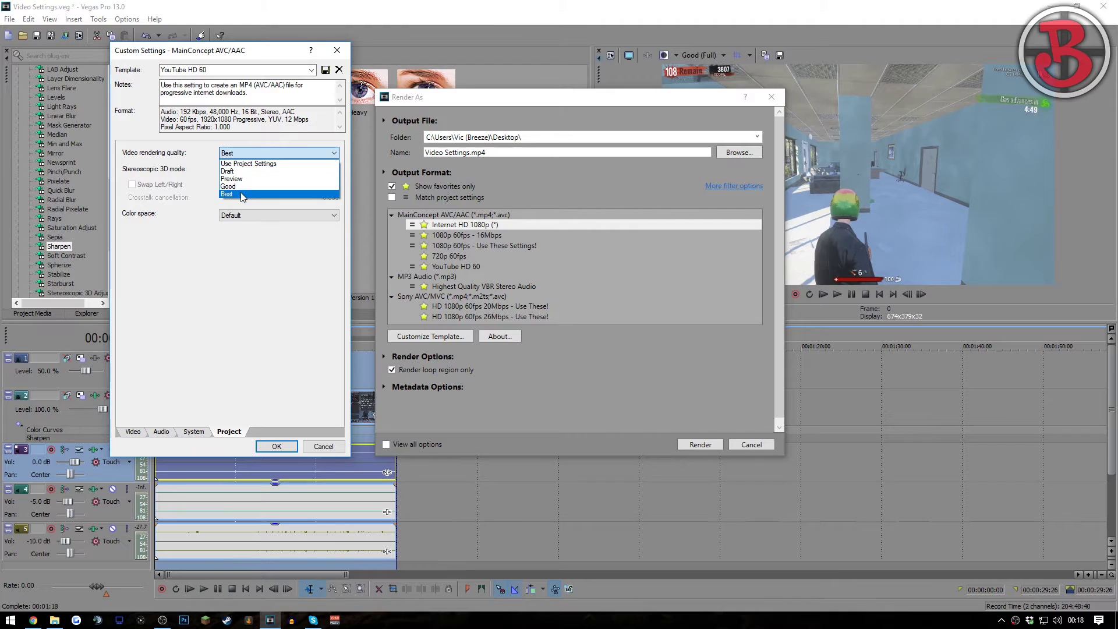
left_click(245, 193)
left_click(252, 153)
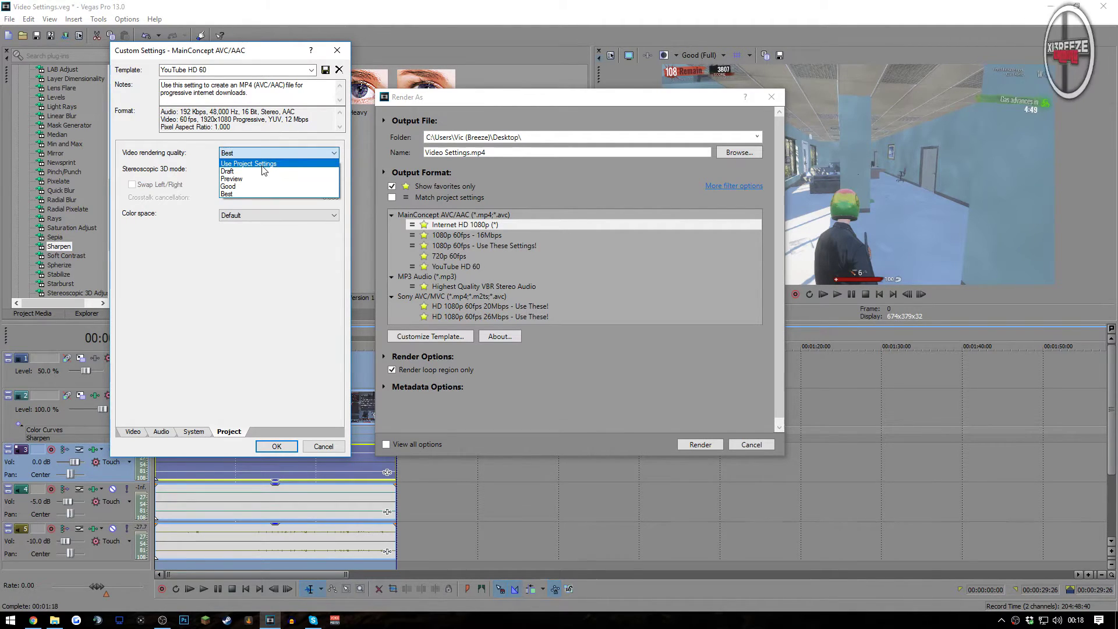
left_click(236, 194)
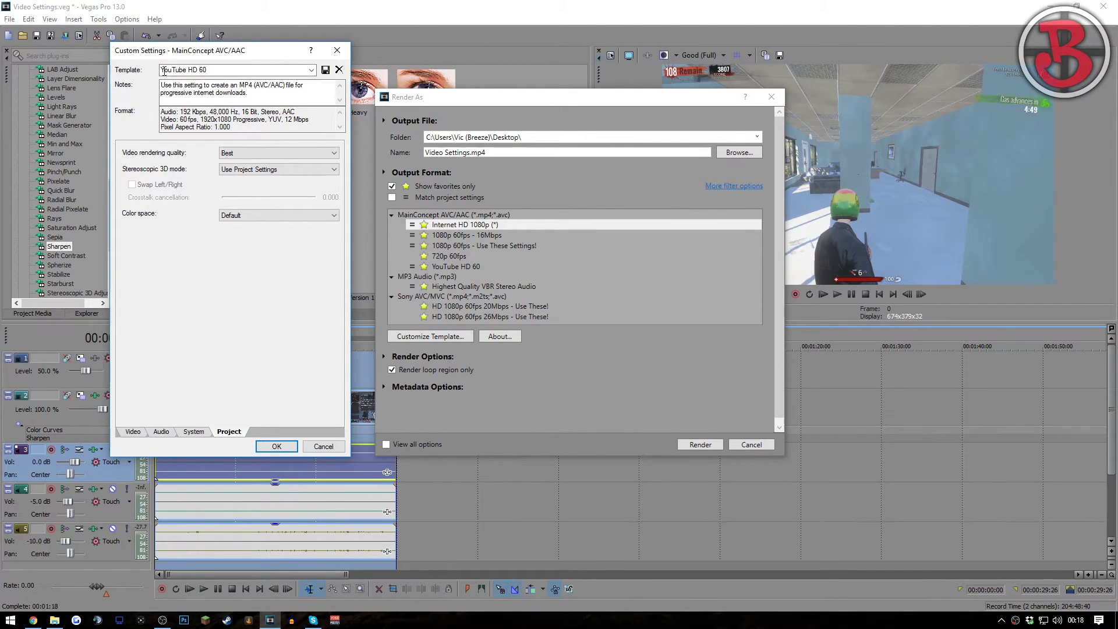
left_click_drag(219, 49, 296, 44)
left_click_drag(238, 64, 285, 65)
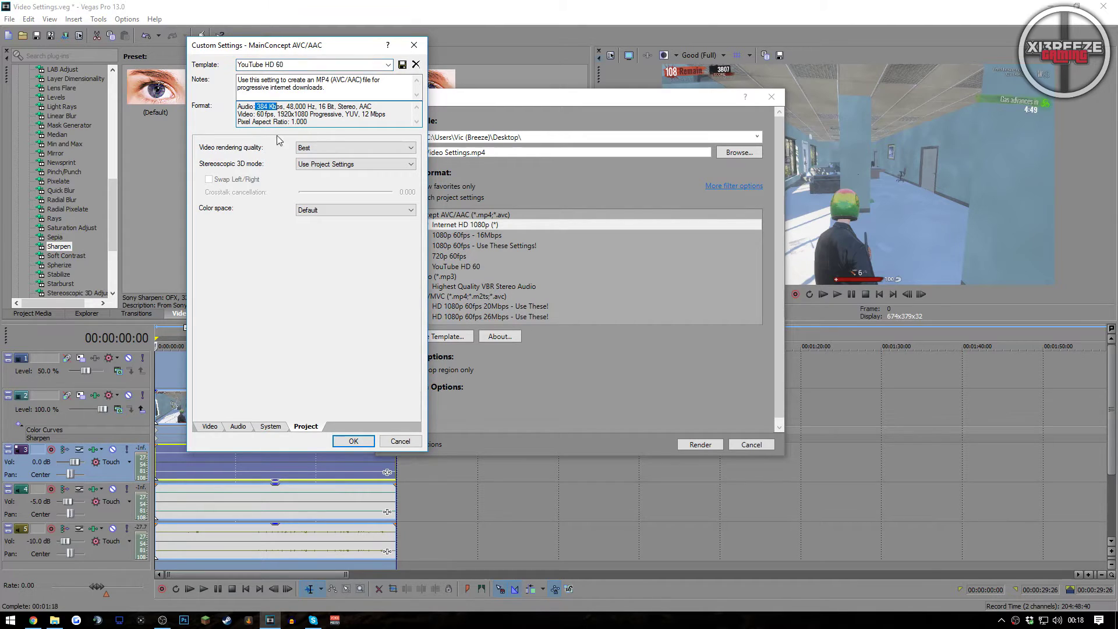
Step: Accept the customised template settings and list all formats with MainConcept AVC/AAC expanded
left_click(354, 441)
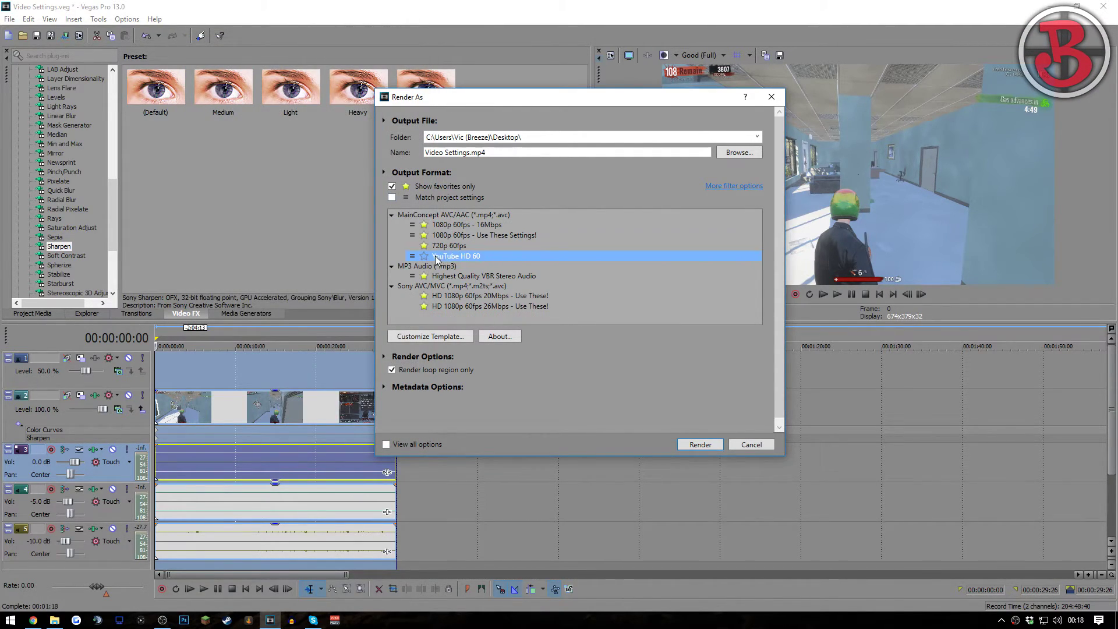
left_click_drag(520, 92, 354, 76)
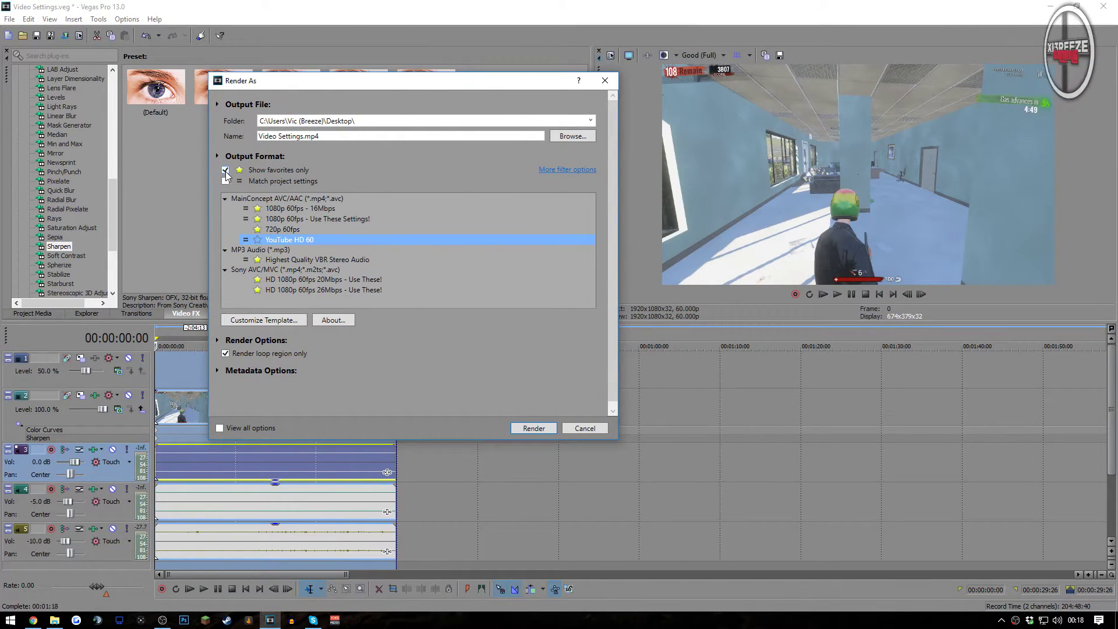
left_click(225, 170)
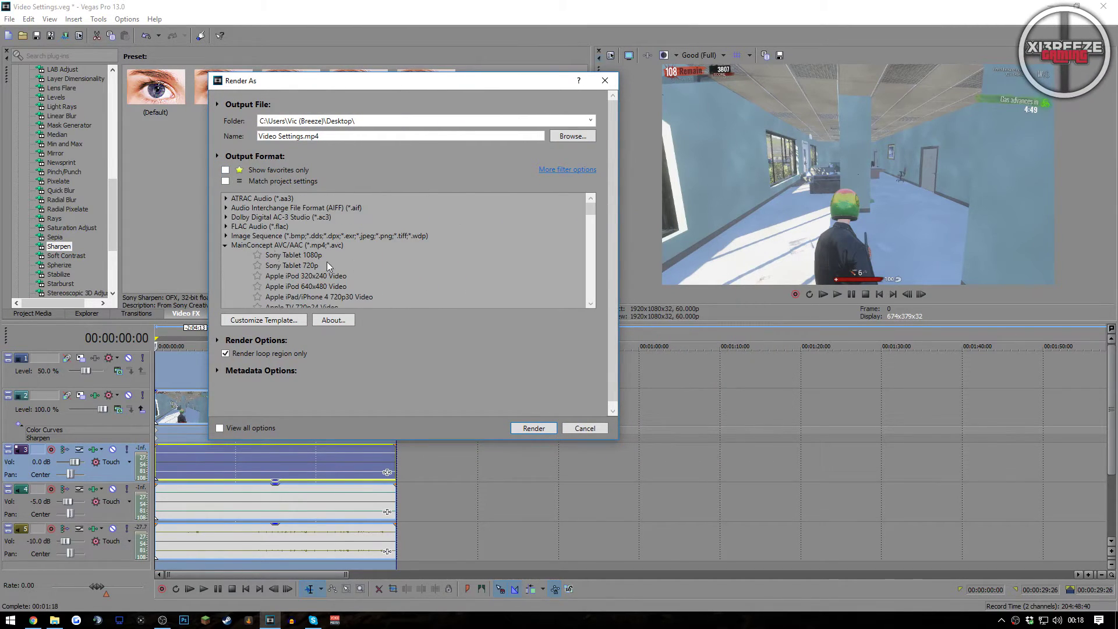
left_click(228, 245)
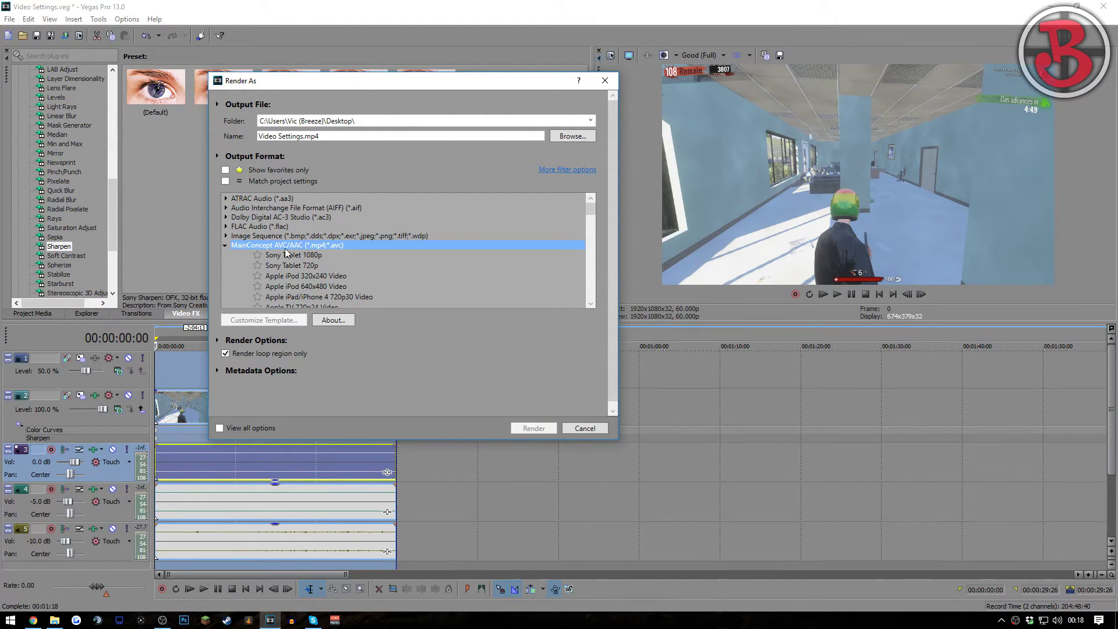
left_click(226, 246)
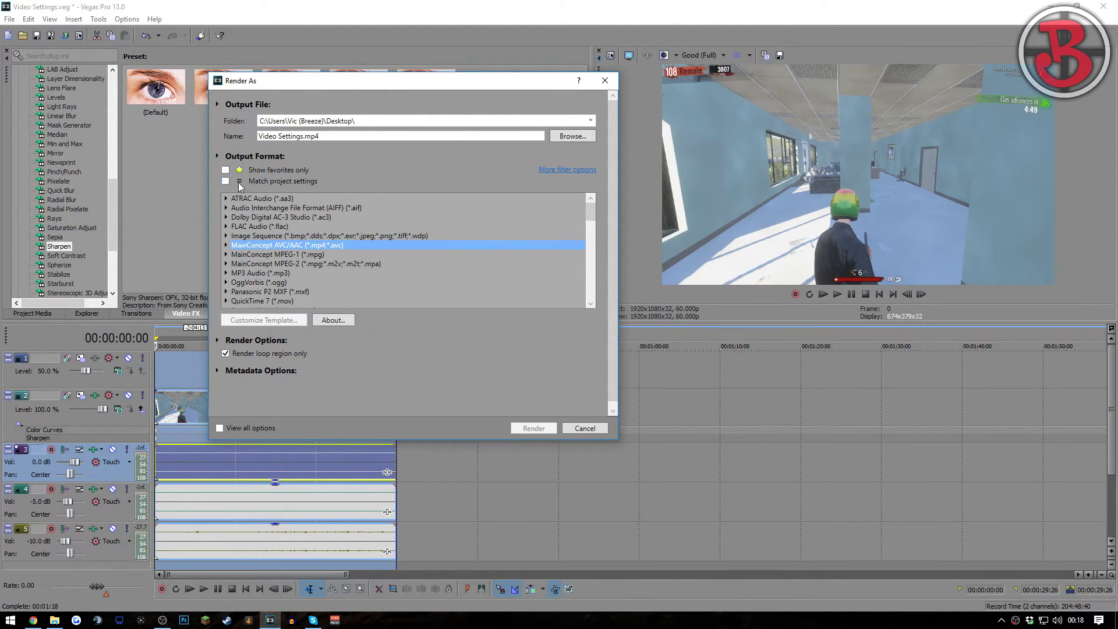
left_click(226, 246)
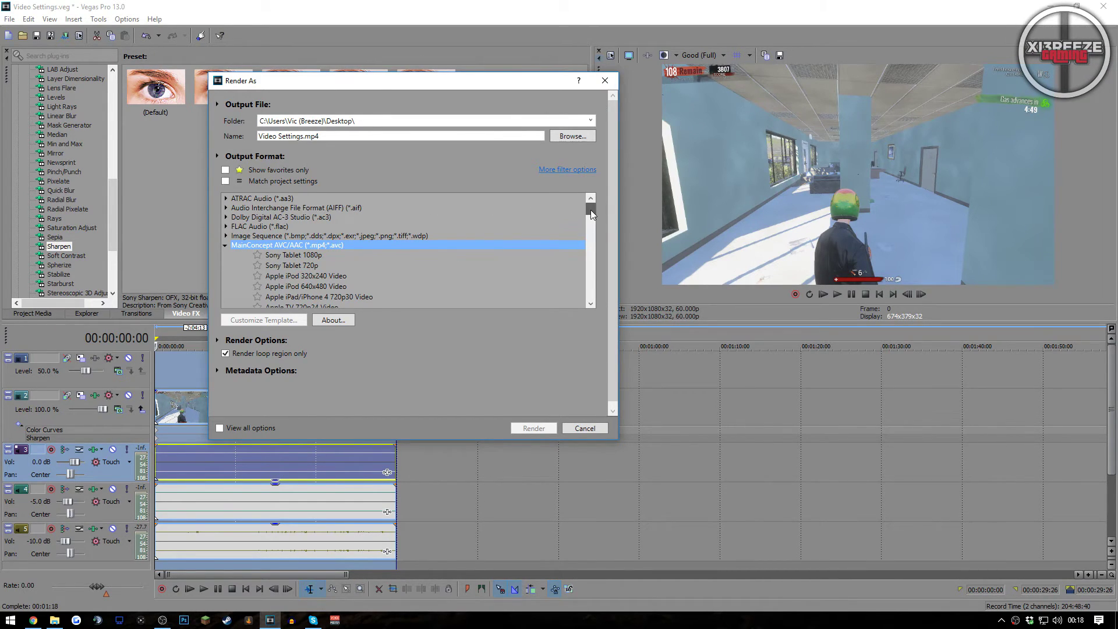
Step: Star YouTube HD 60 as a favourite, then select it from the favourites-only list
left_click_drag(590, 210, 593, 240)
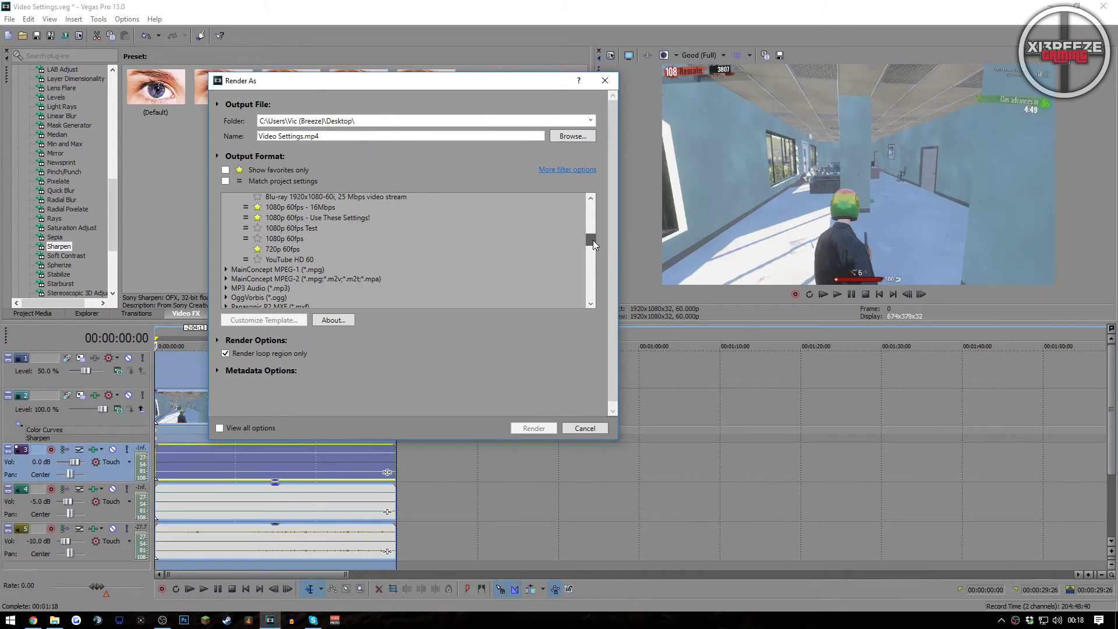
left_click(257, 260)
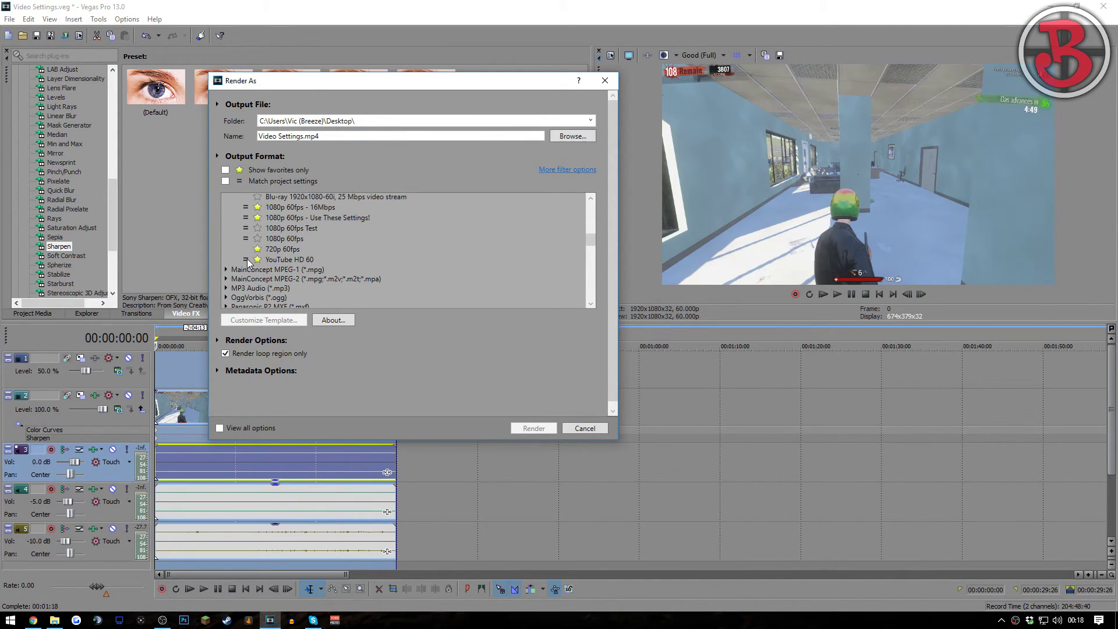
left_click(281, 172)
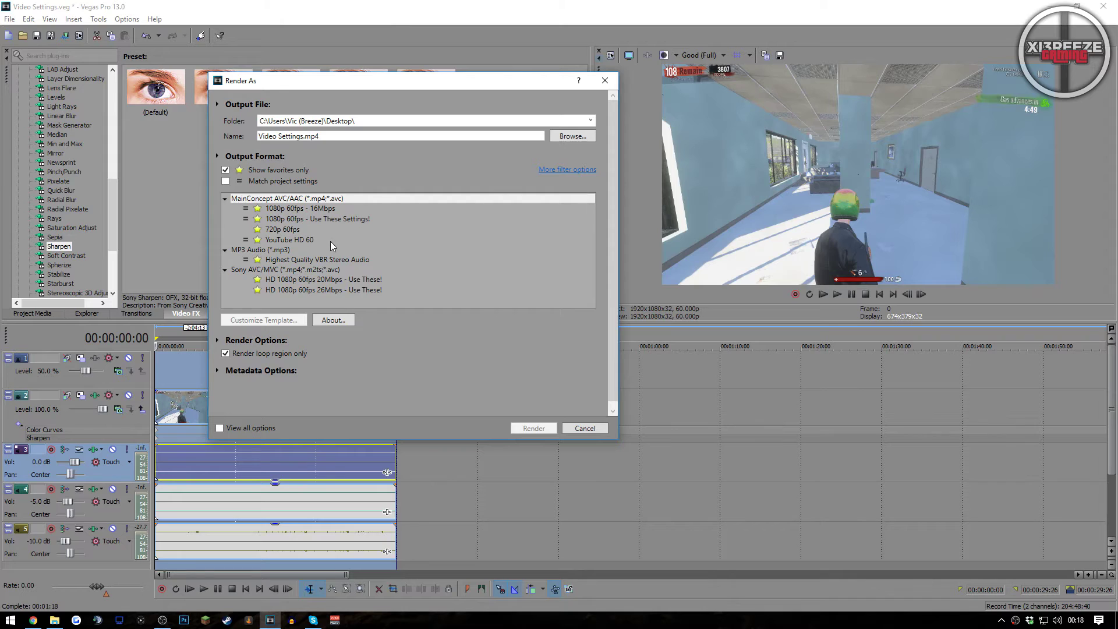
left_click(282, 229)
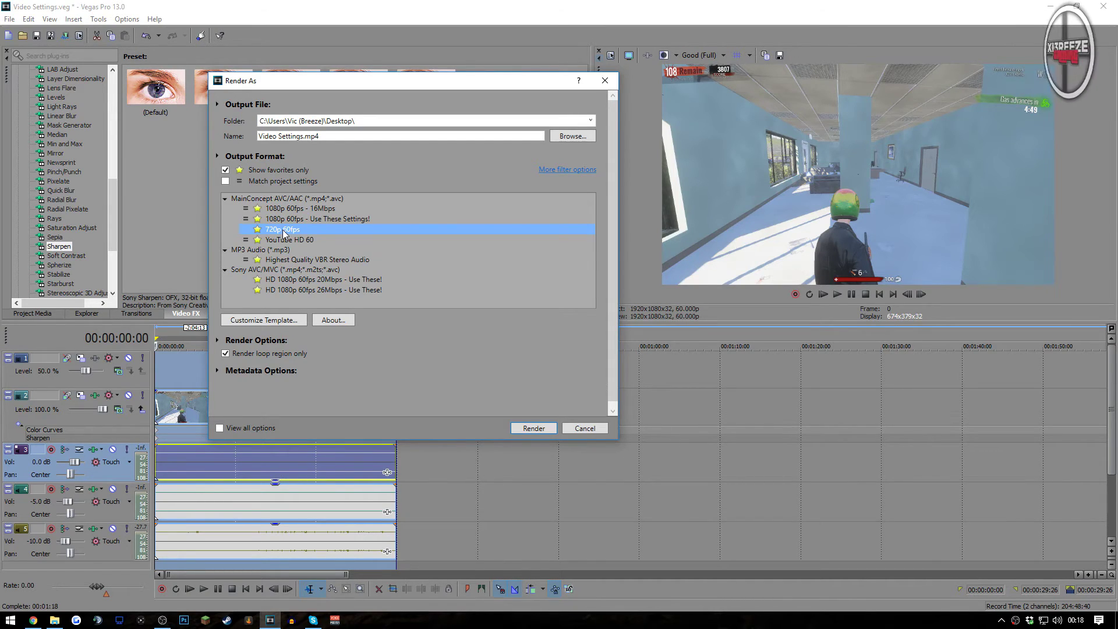
Step: Start rendering Video Settings.mp4 with the YouTube HD 60 template
left_click(543, 429)
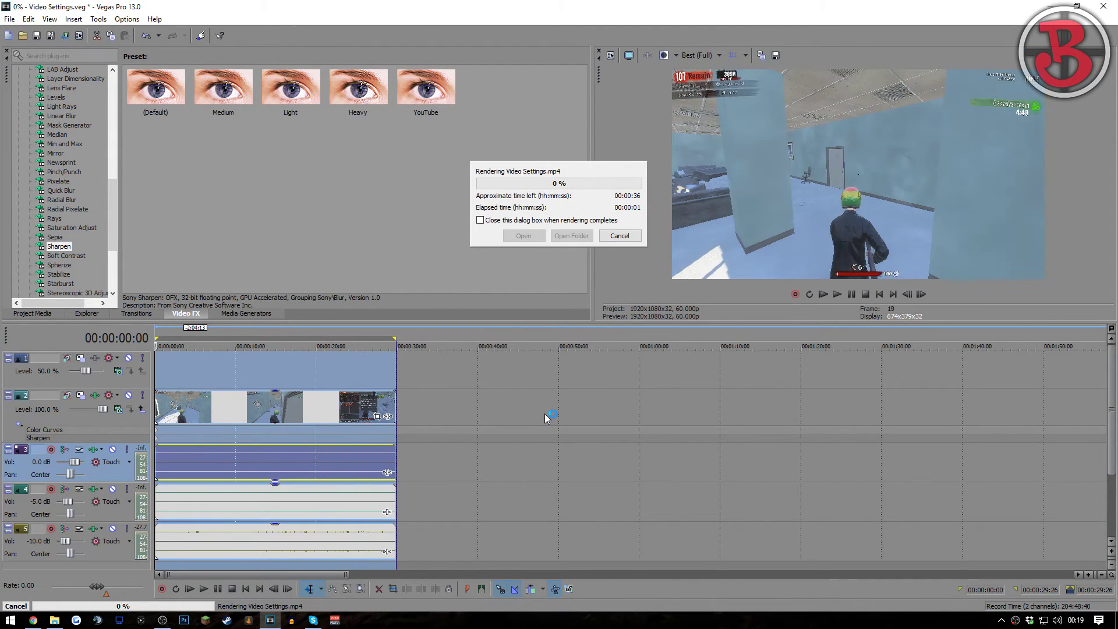